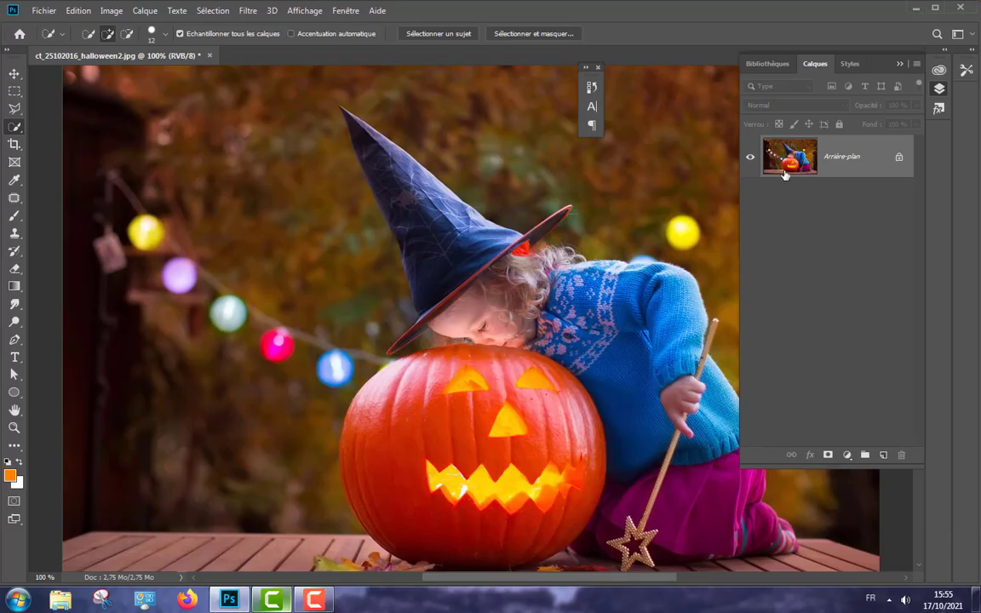
# Duplicate the Arrière-plan layer into a second copy
pyautogui.moveTo(802, 167)
pyautogui.mouseDown()
pyautogui.moveTo(849, 423)
pyautogui.moveTo(882, 465)
pyautogui.mouseUp()
pyautogui.moveTo(794, 167); pyautogui.dragTo(882, 460)
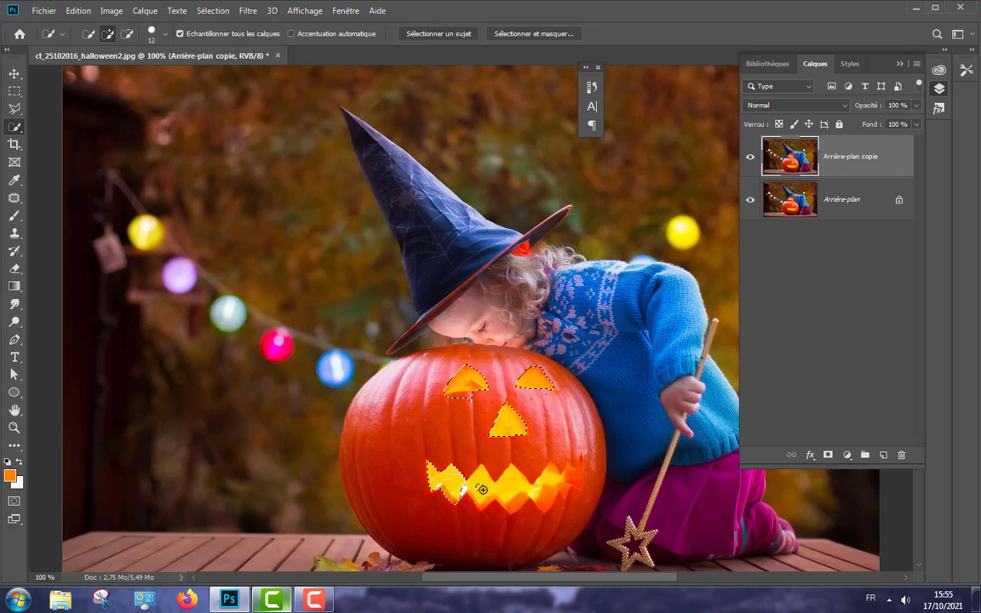
# Add the whole zigzag mouth to the face selection and zoom in on the pumpkin
pyautogui.moveTo(482, 490); pyautogui.dragTo(550, 485)
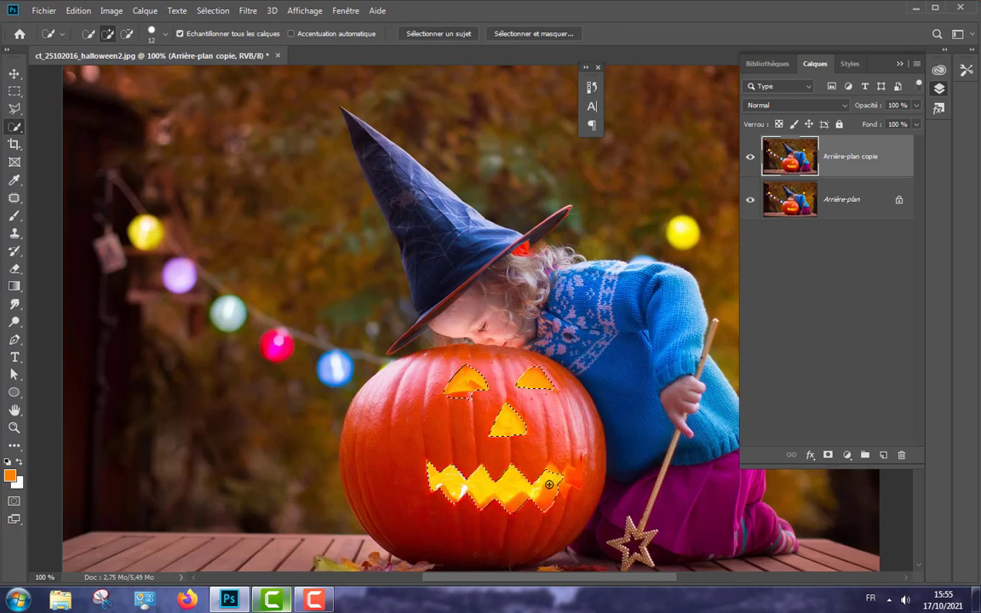
pyautogui.click(127, 34)
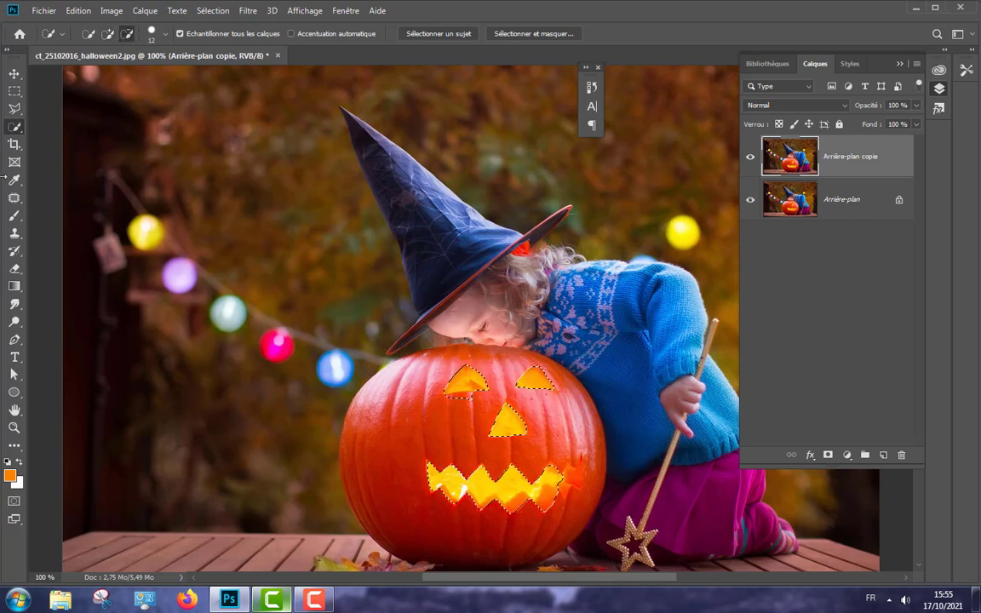
pyautogui.click(13, 428)
pyautogui.moveTo(385, 314)
pyautogui.mouseDown()
pyautogui.moveTo(547, 563)
pyautogui.moveTo(583, 537)
pyautogui.mouseUp()
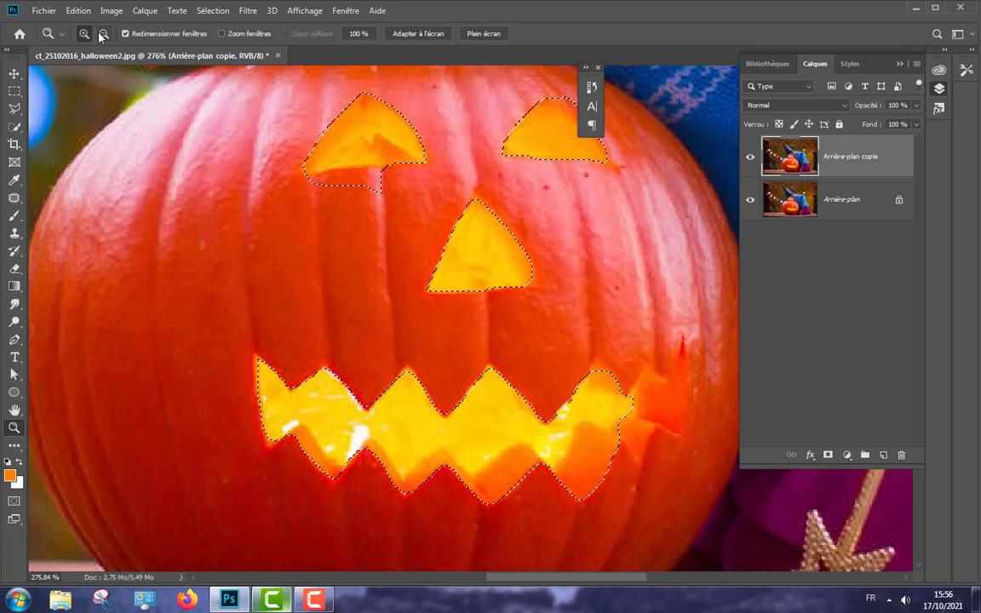
# Subtract the excess selection below the left eye and along the mouth's lower edge
pyautogui.click(14, 127)
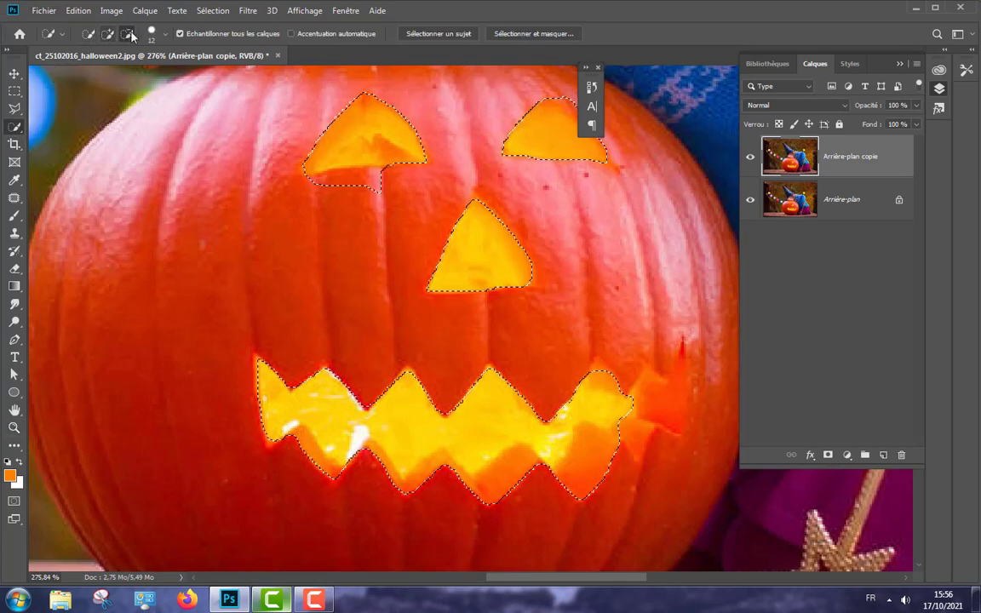
pyautogui.click(124, 34)
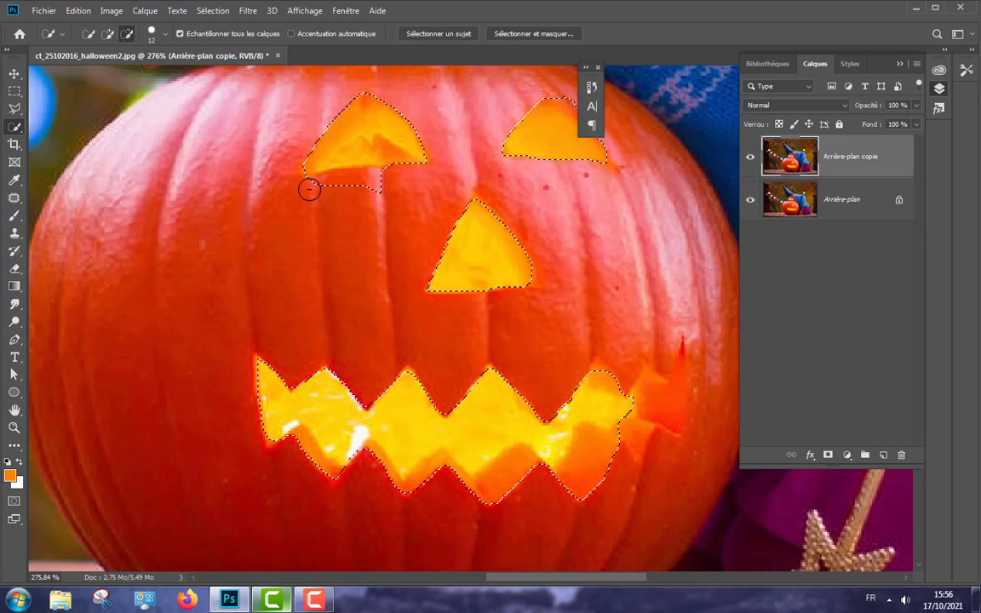
pyautogui.moveTo(329, 196); pyautogui.dragTo(371, 180)
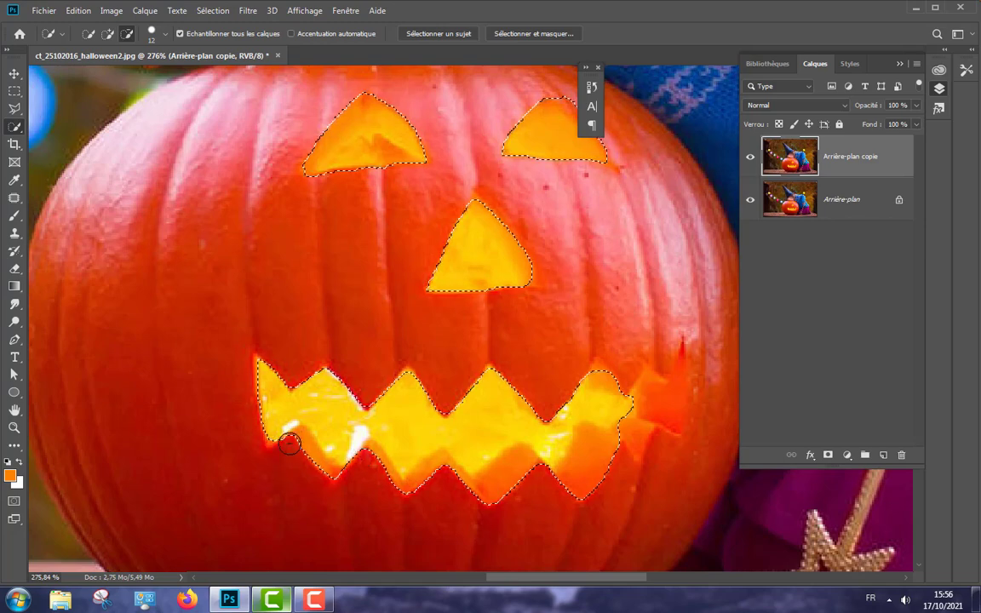
pyautogui.moveTo(302, 456)
pyautogui.mouseDown()
pyautogui.moveTo(370, 460)
pyautogui.moveTo(416, 488)
pyautogui.moveTo(438, 466)
pyautogui.mouseUp()
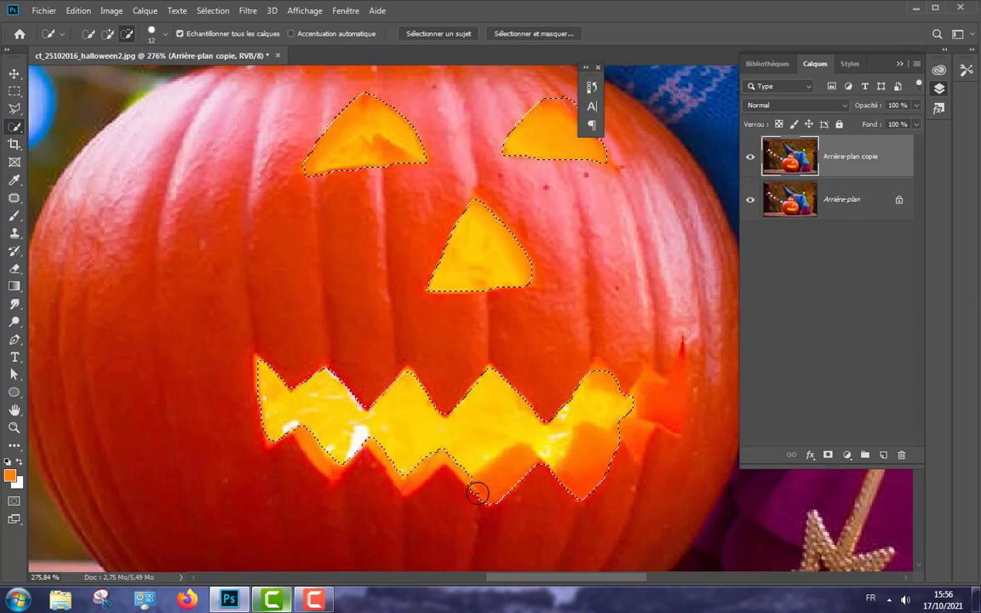
pyautogui.moveTo(477, 494)
pyautogui.mouseDown()
pyautogui.moveTo(495, 479)
pyautogui.moveTo(598, 495)
pyautogui.moveTo(557, 485)
pyautogui.moveTo(610, 429)
pyautogui.mouseUp()
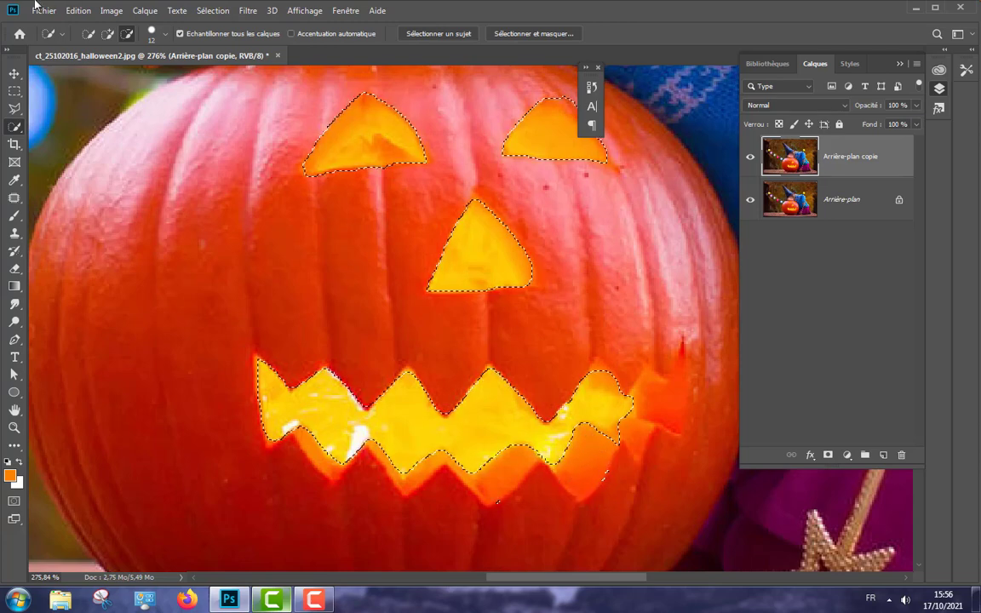
# Zoom back out so the whole image fits the window (Taille écran)
pyautogui.click(12, 428)
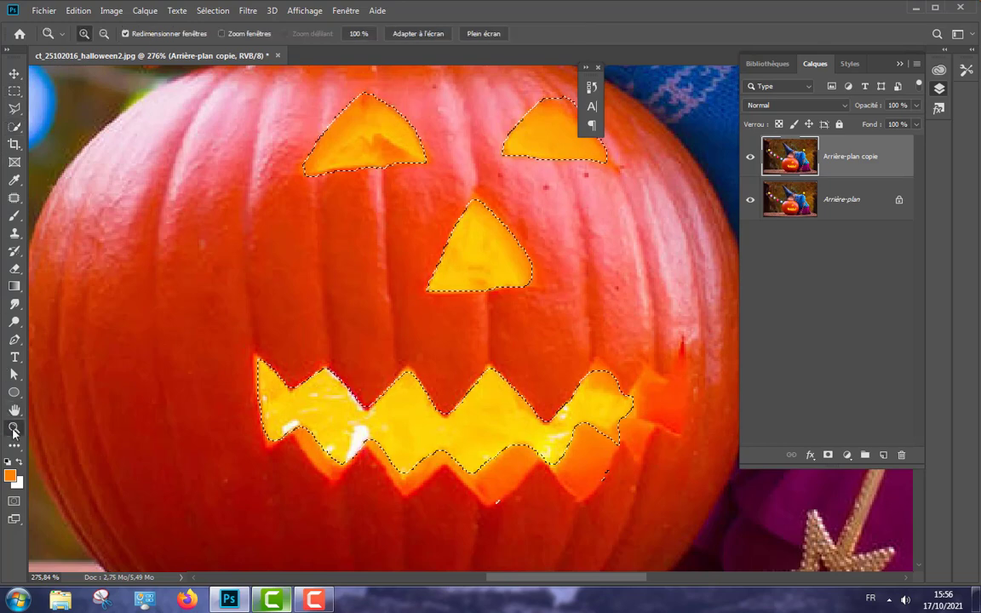
pyautogui.rightClick(309, 323)
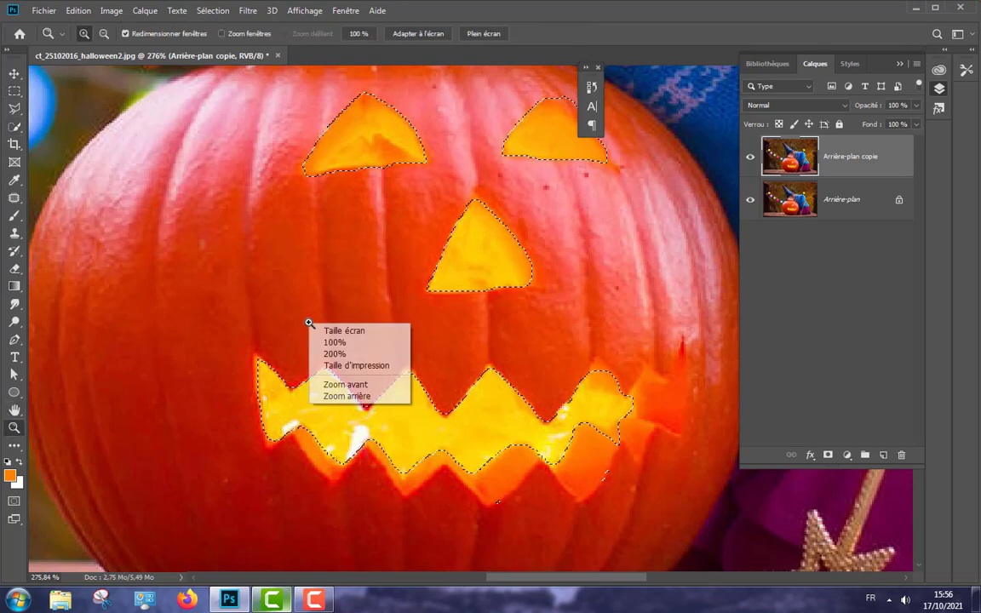
pyautogui.click(376, 332)
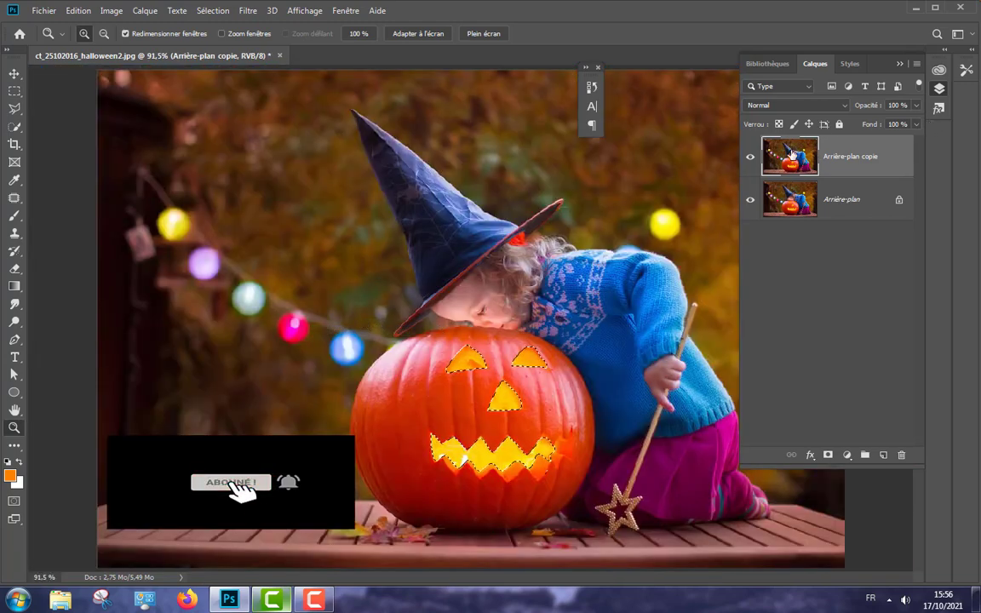
pyautogui.click(15, 127)
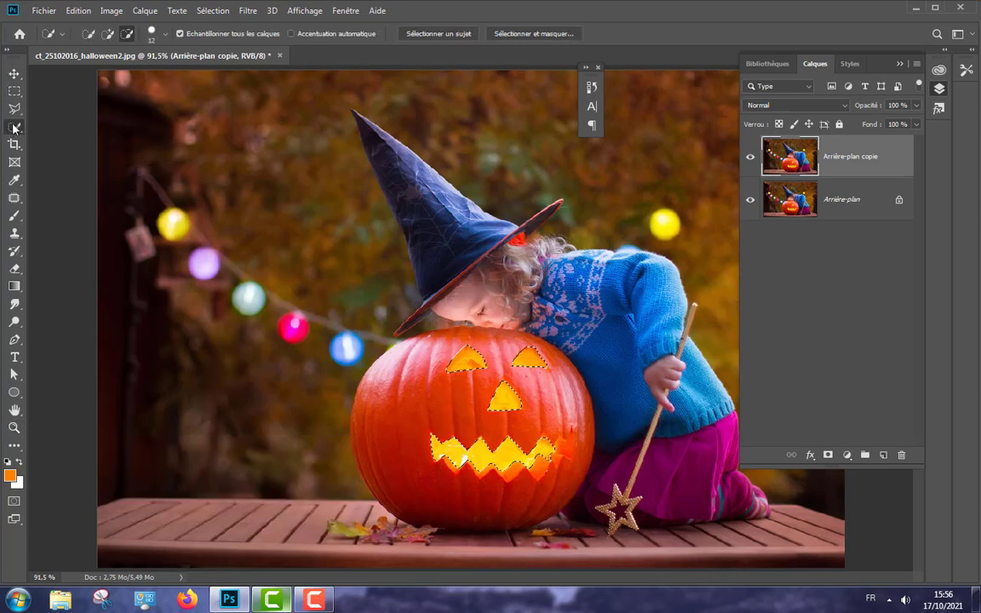
# Preview the face selection in Sélectionner et masquer using the Sur noir view
pyautogui.click(503, 33)
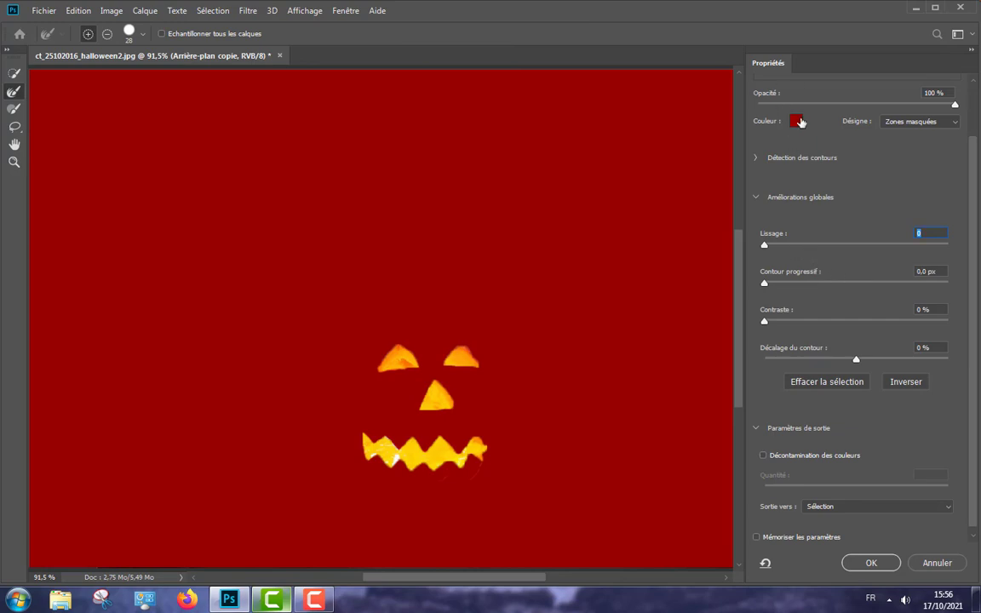
pyautogui.moveTo(977, 201); pyautogui.dragTo(957, 149)
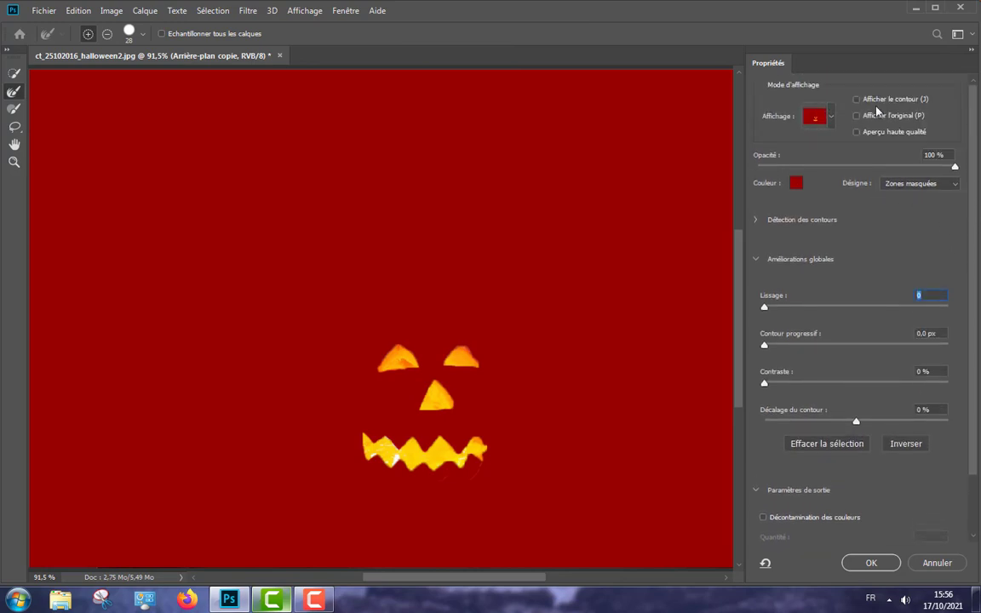
pyautogui.click(832, 116)
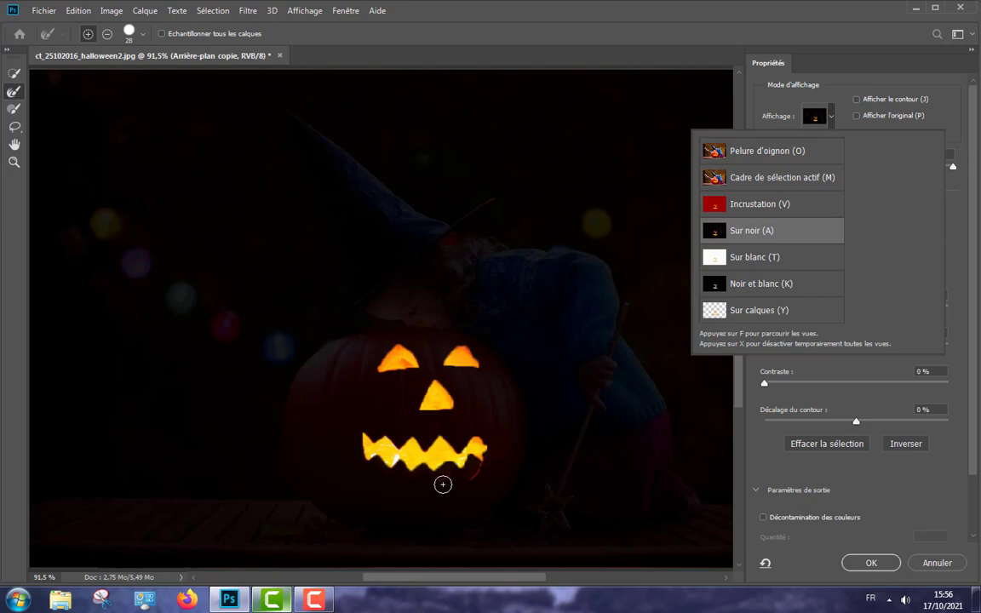
pyautogui.click(400, 435)
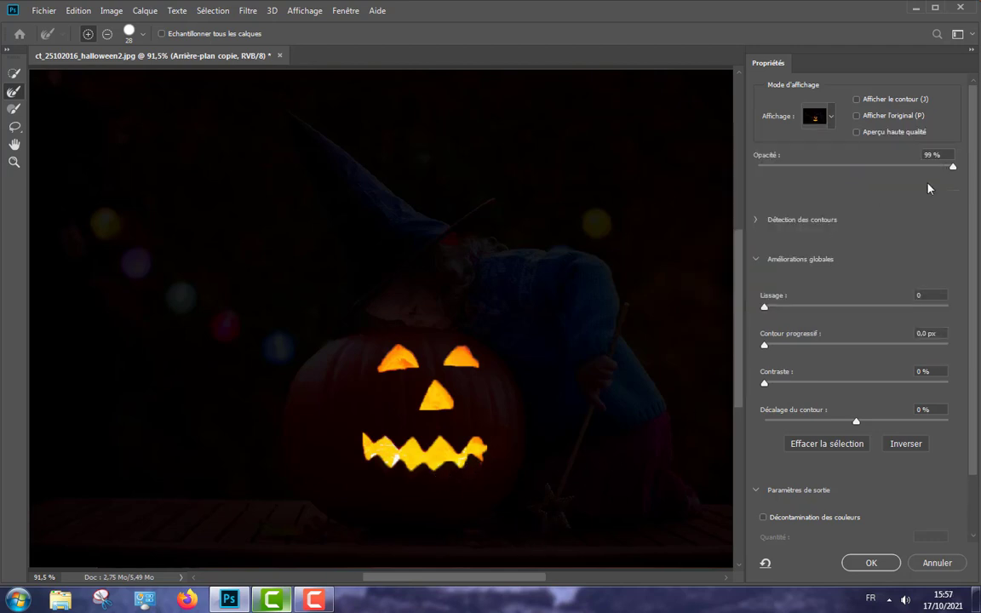
pyautogui.scroll(-3, 977, 173)
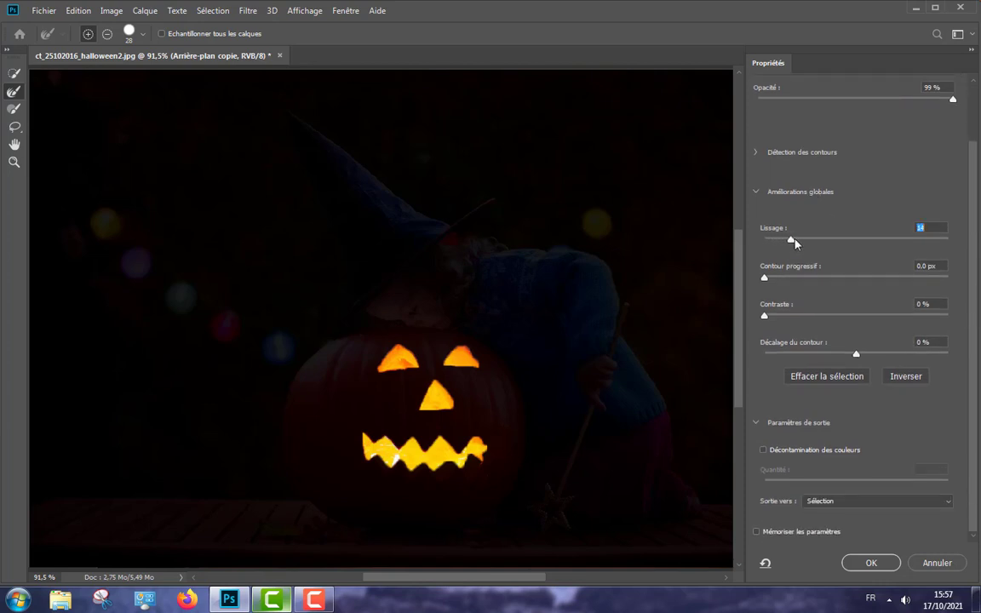
# Set Lissage to 19 and output the refined selection to a new layer
pyautogui.moveTo(829, 240); pyautogui.dragTo(773, 240)
pyautogui.click(854, 505)
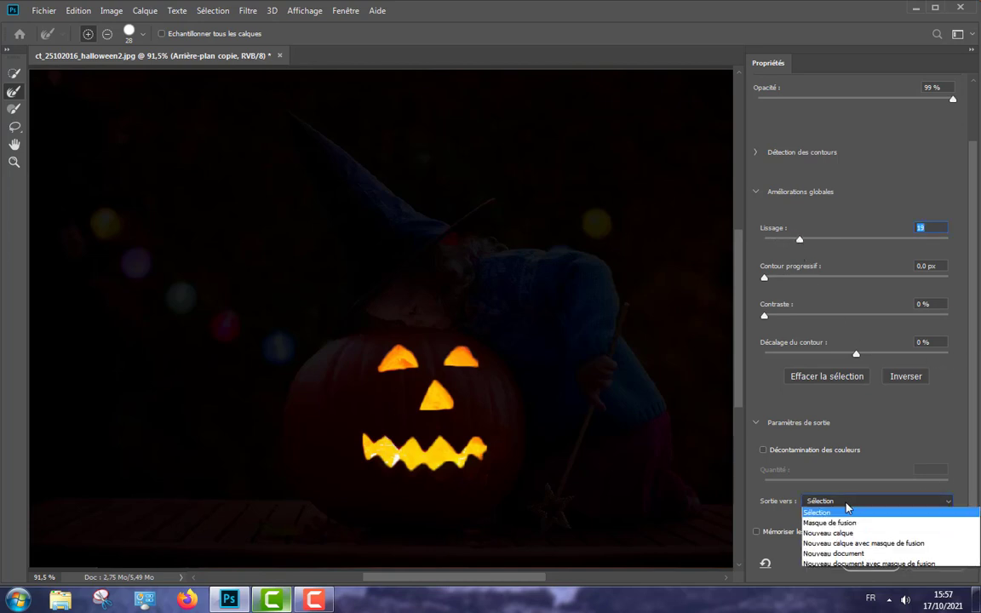
pyautogui.click(892, 534)
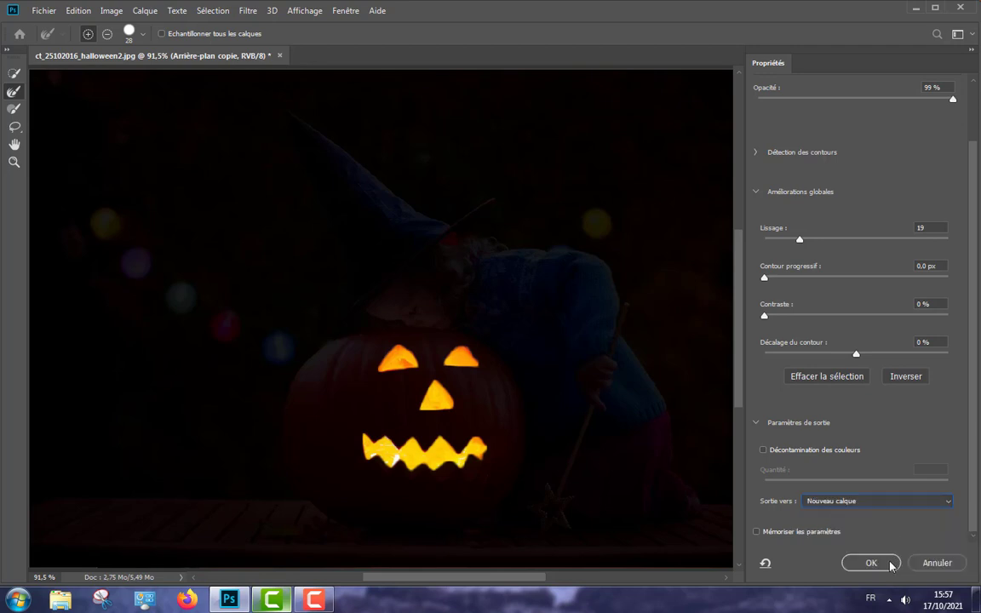
pyautogui.click(892, 566)
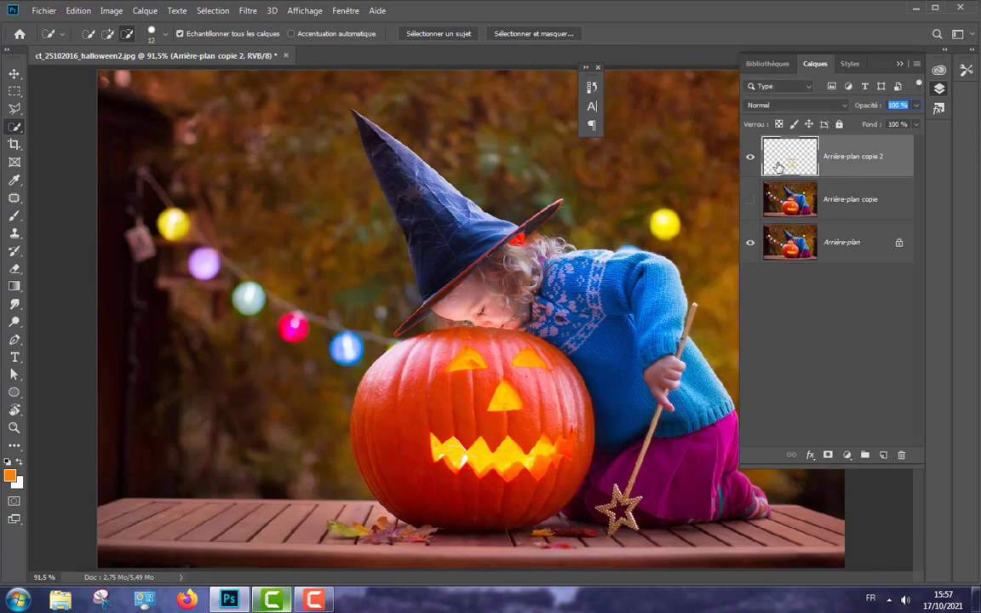
# Toggle the Arrière-plan layer's visibility to check the cut-out face, then select Arrière-plan copie
pyautogui.click(750, 245)
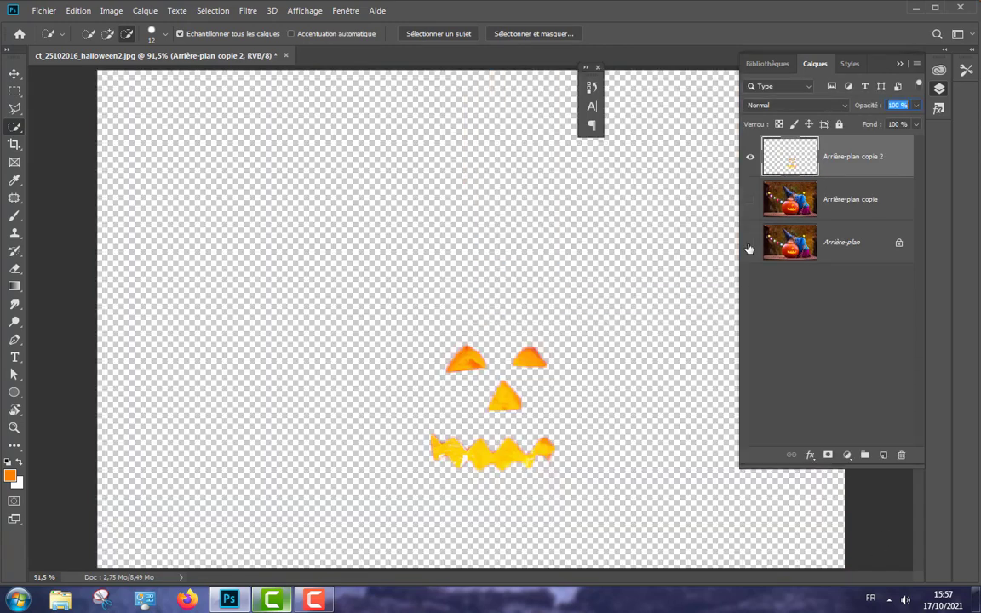
pyautogui.click(750, 245)
pyautogui.click(749, 246)
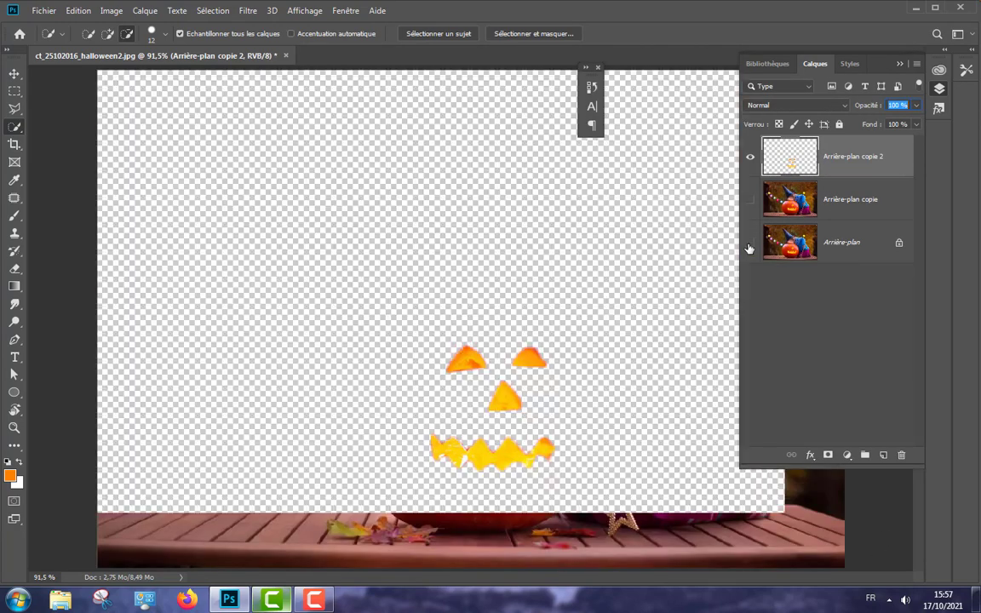
pyautogui.click(750, 245)
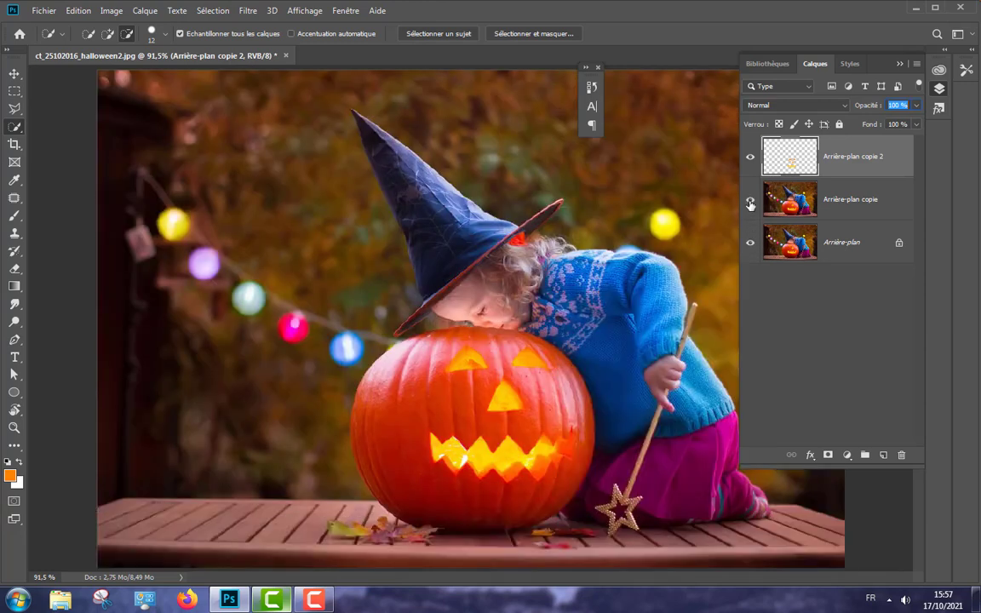
pyautogui.click(801, 202)
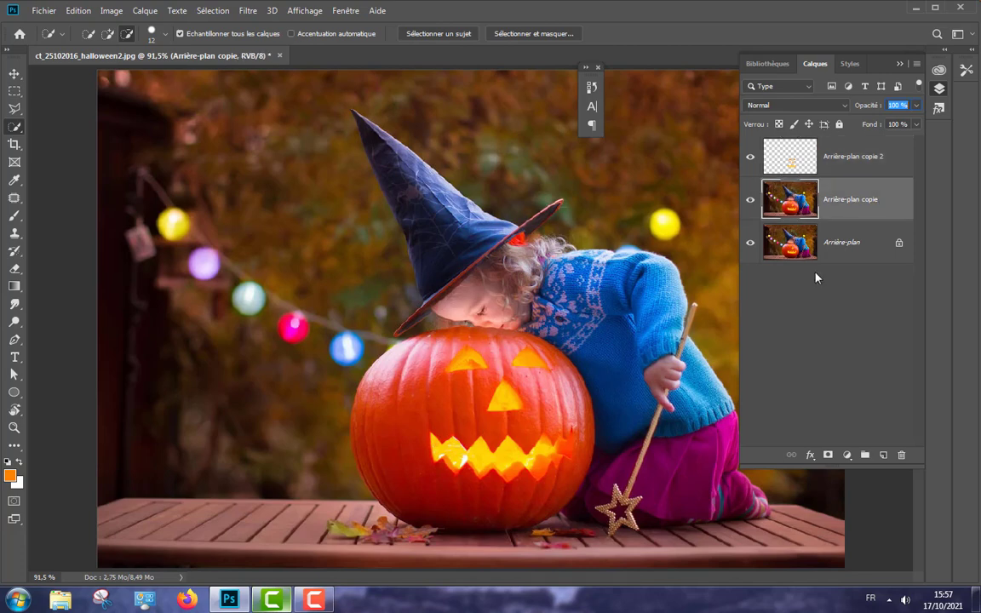
pyautogui.click(849, 454)
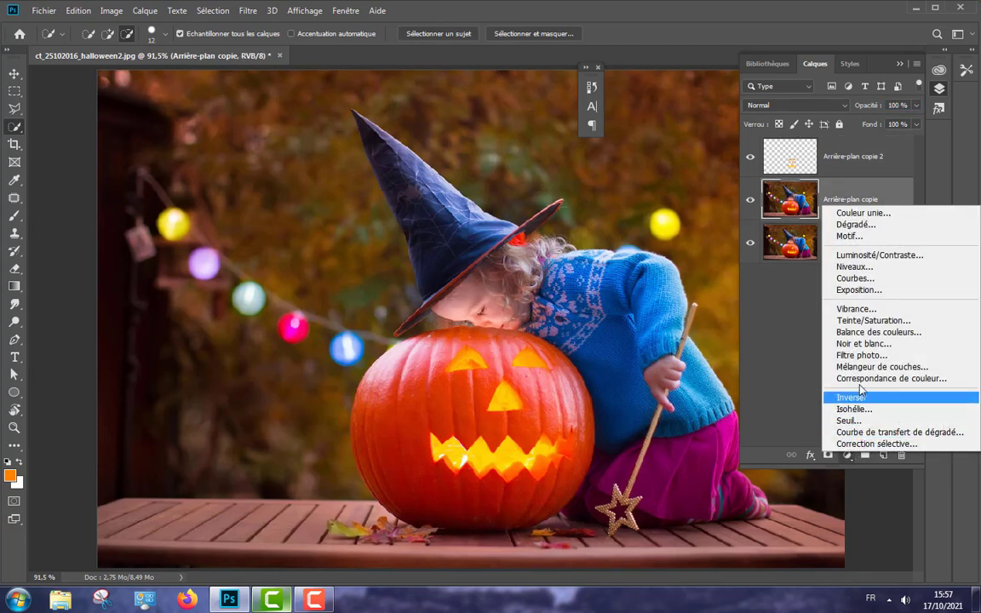
# Add a Correspondance de couleur adjustment layer using Moonlight.3DL for a night look
pyautogui.click(971, 381)
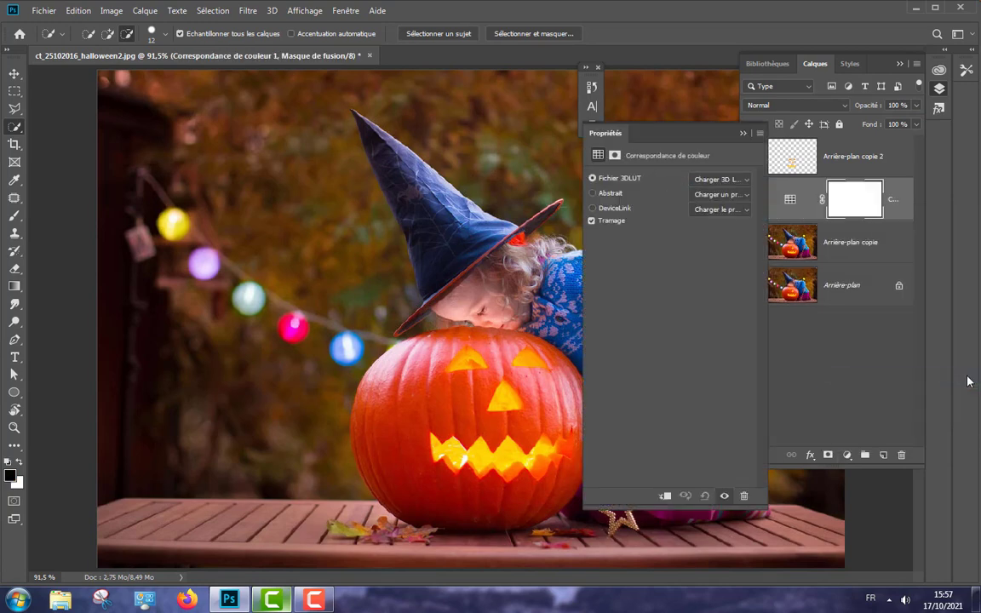
pyautogui.click(744, 179)
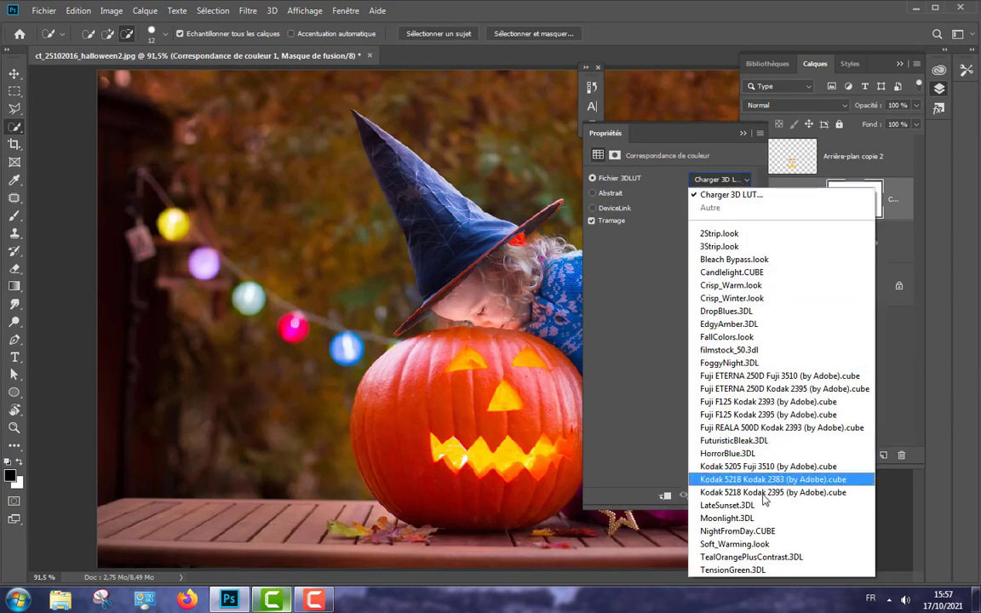
pyautogui.click(838, 525)
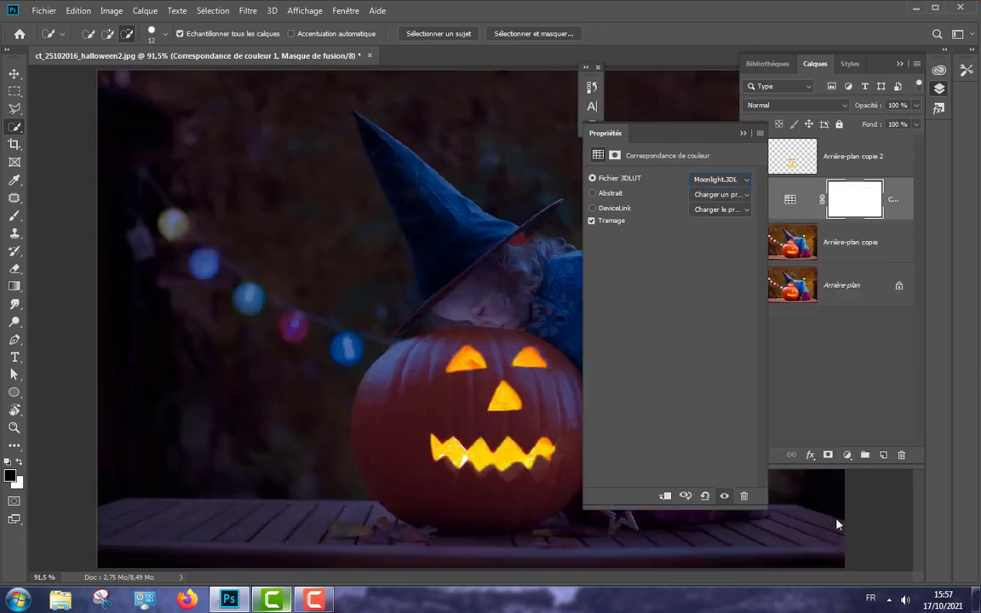
pyautogui.click(744, 135)
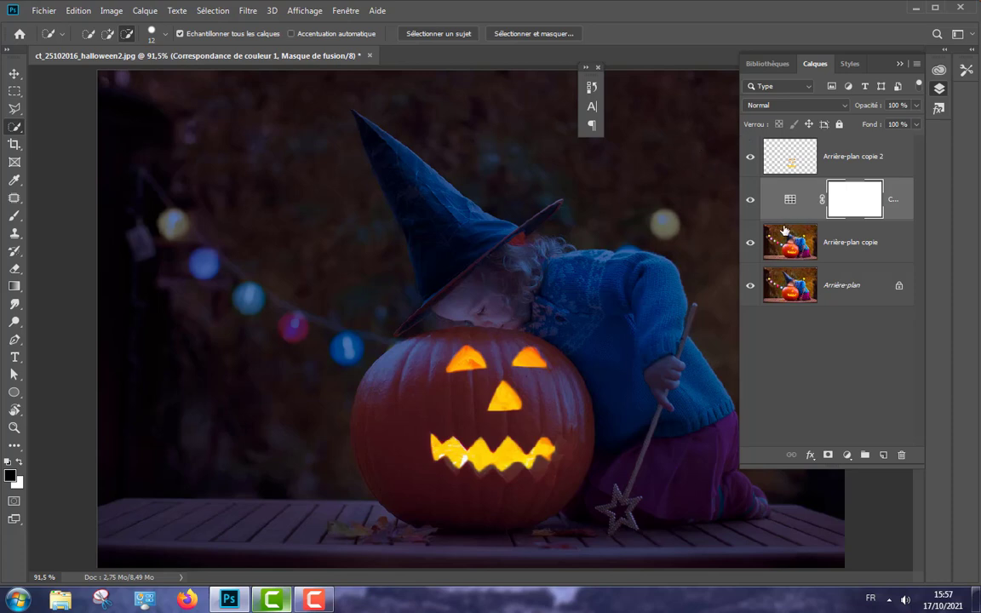
pyautogui.click(790, 156)
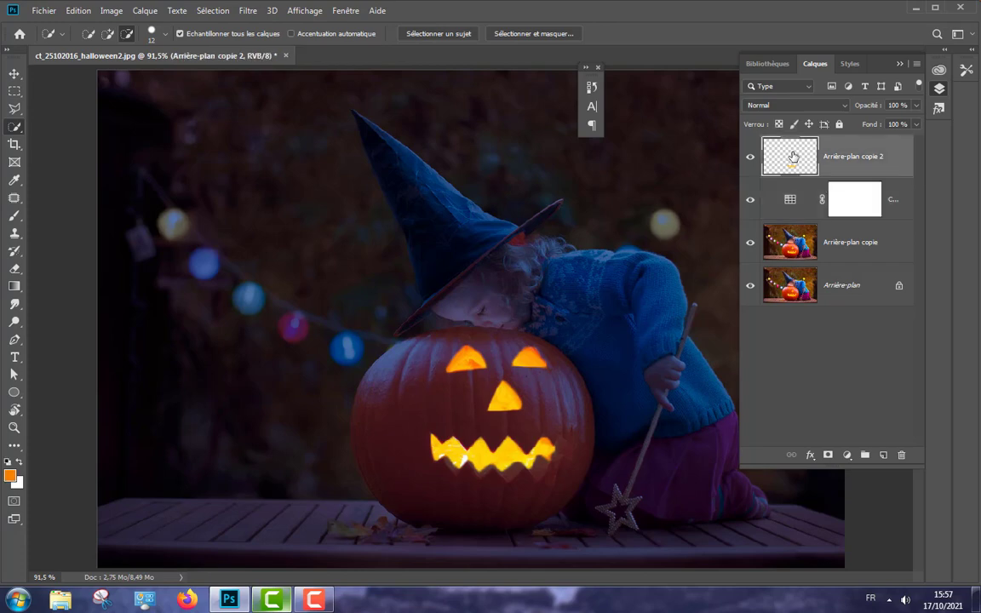
# Convert Arrière-plan copie 2 to a smart object and duplicate it as copie 3
pyautogui.rightClick(902, 154)
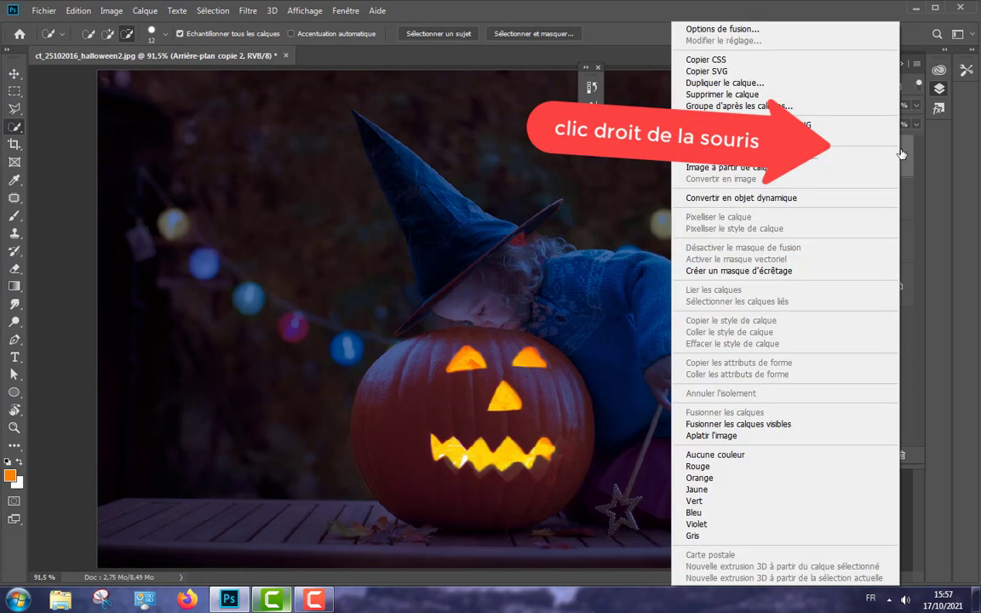
pyautogui.click(823, 197)
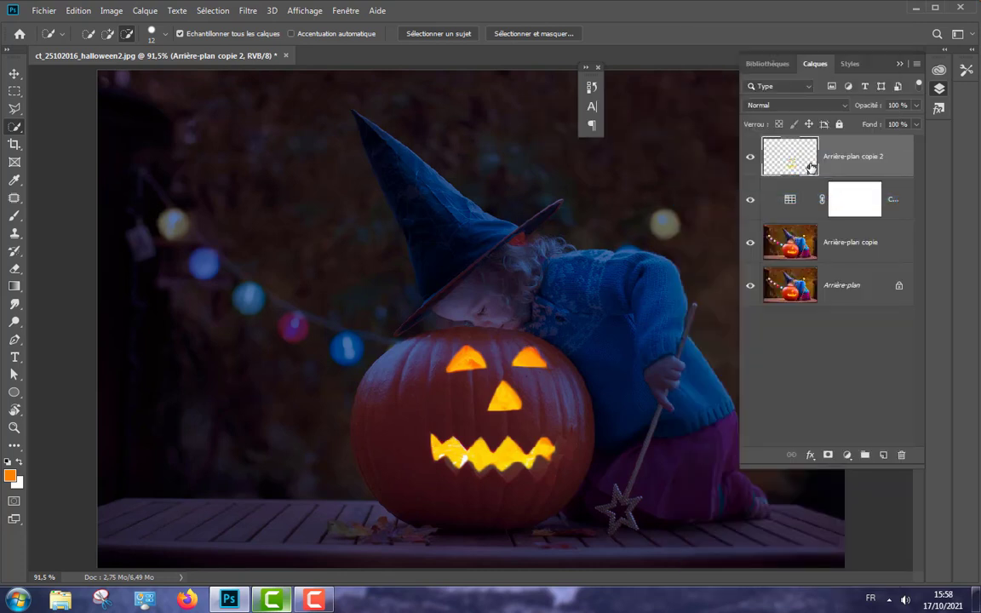
pyautogui.moveTo(811, 167); pyautogui.dragTo(858, 262)
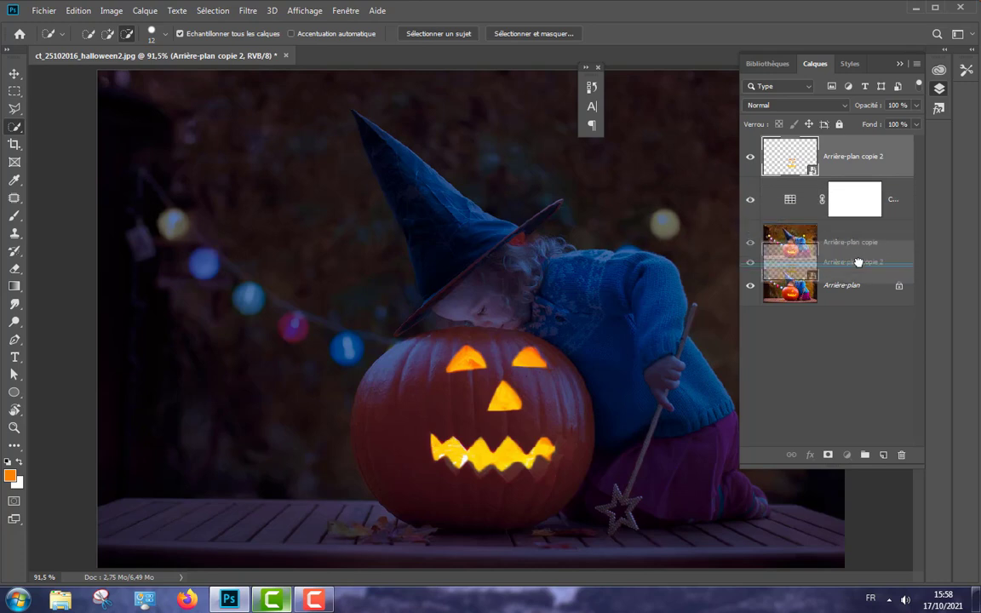
pyautogui.moveTo(858, 263); pyautogui.dragTo(883, 455)
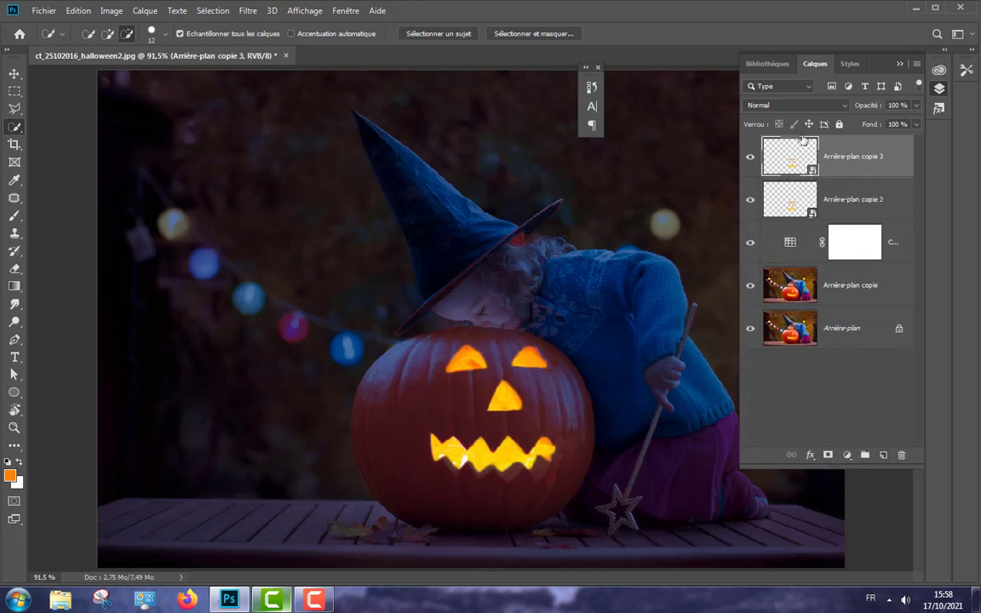
# Set copie 3 to Densité linéaire - (Ajout) and duplicate it as copie 4
pyautogui.click(806, 106)
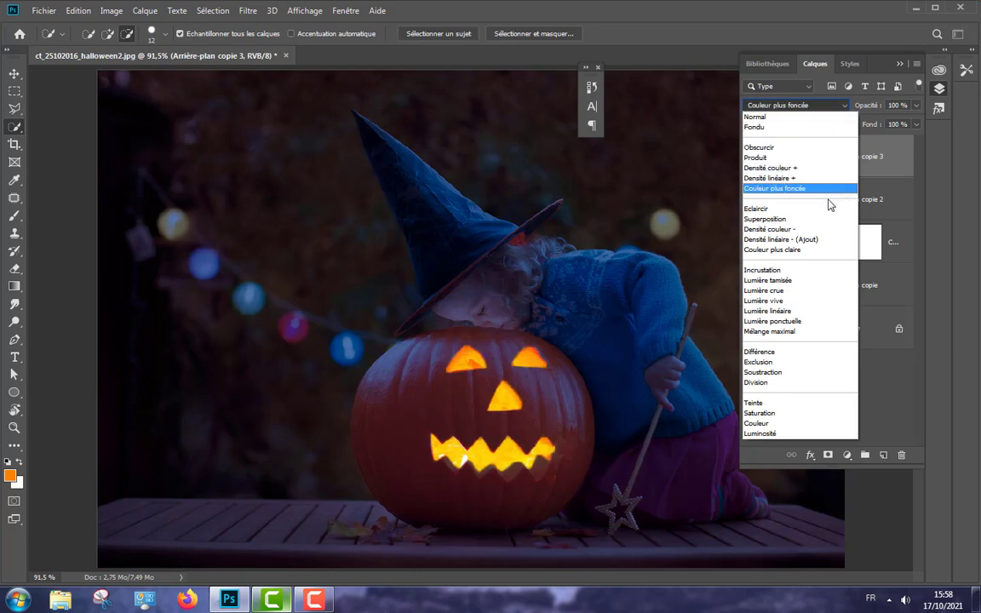
pyautogui.click(845, 247)
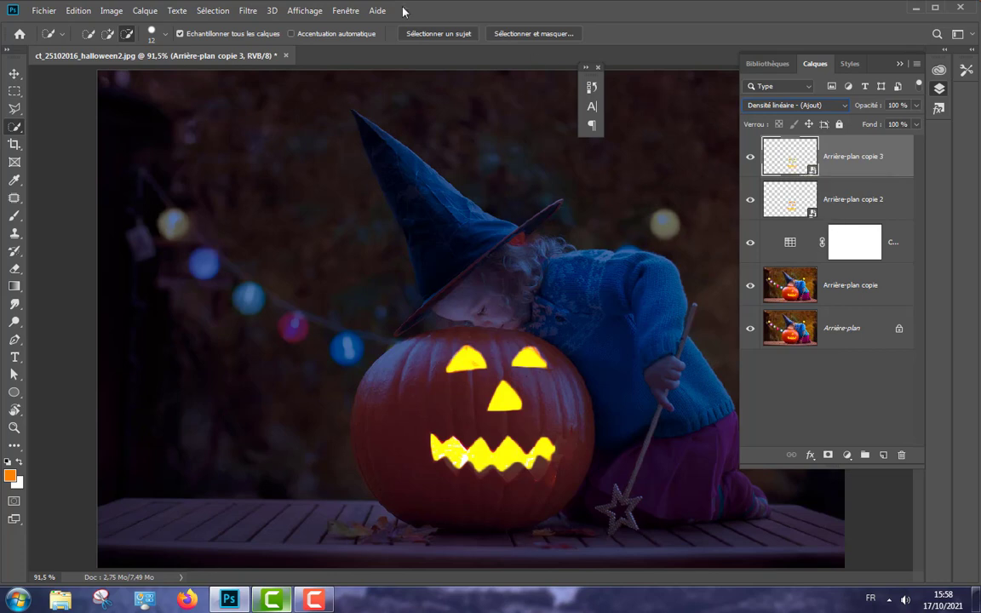
pyautogui.moveTo(790, 156)
pyautogui.mouseDown()
pyautogui.moveTo(897, 403)
pyautogui.moveTo(886, 457)
pyautogui.mouseUp()
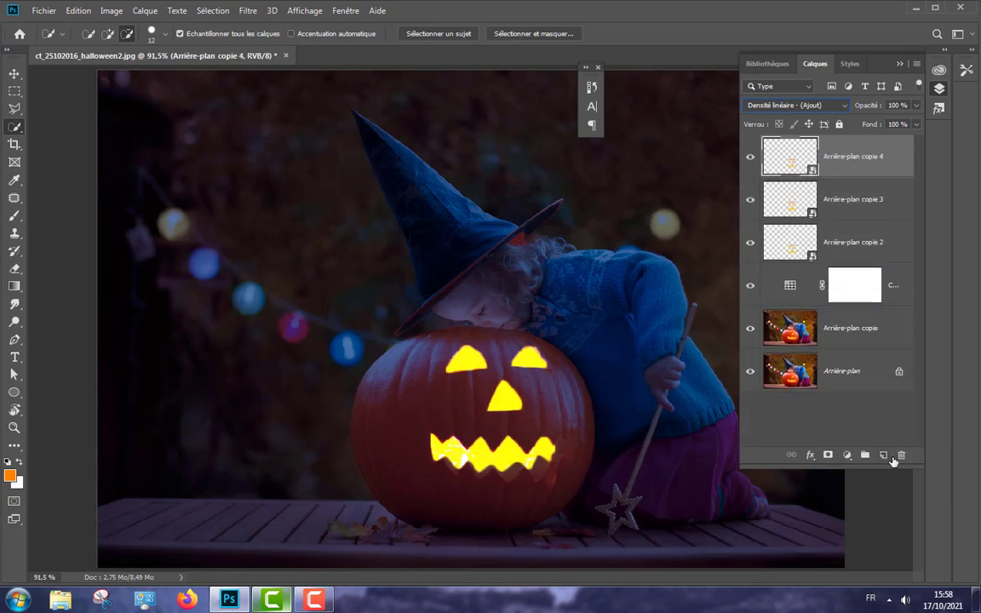
# Apply a 10-pixel Gaussian blur to copie 4 and duplicate it as copie 5
pyautogui.click(249, 12)
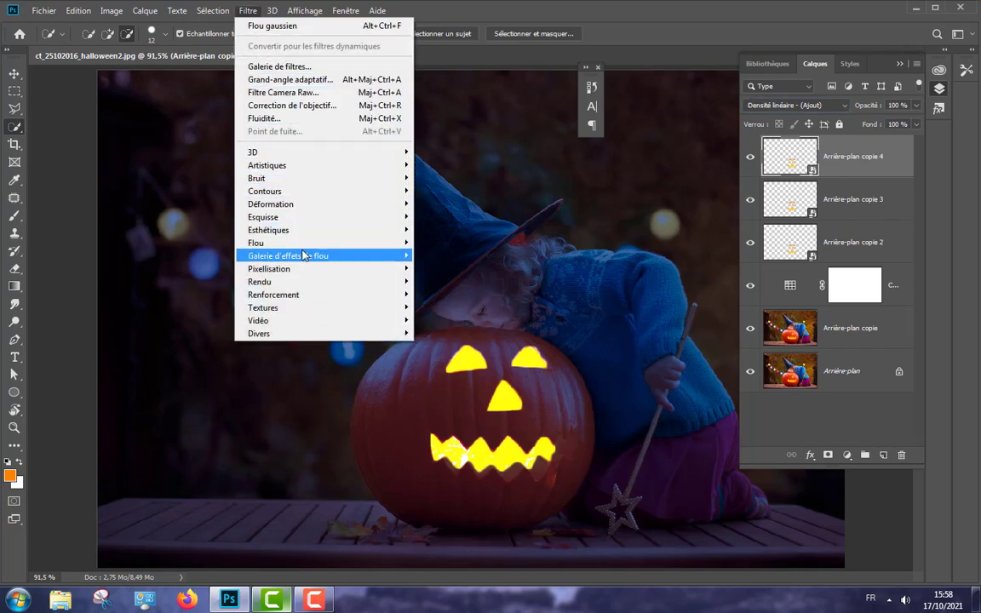
pyautogui.moveTo(256, 242)
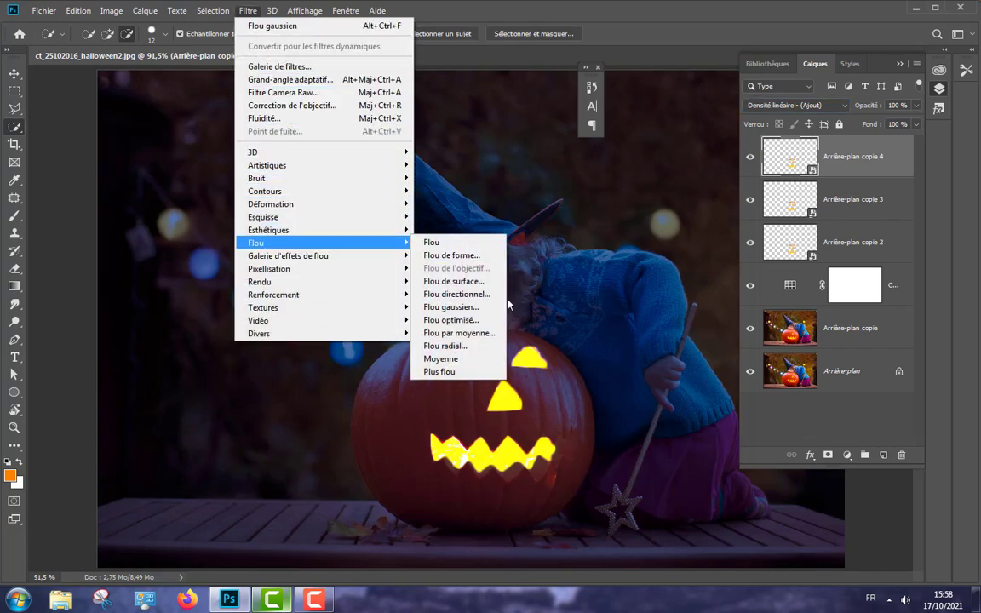
pyautogui.click(477, 307)
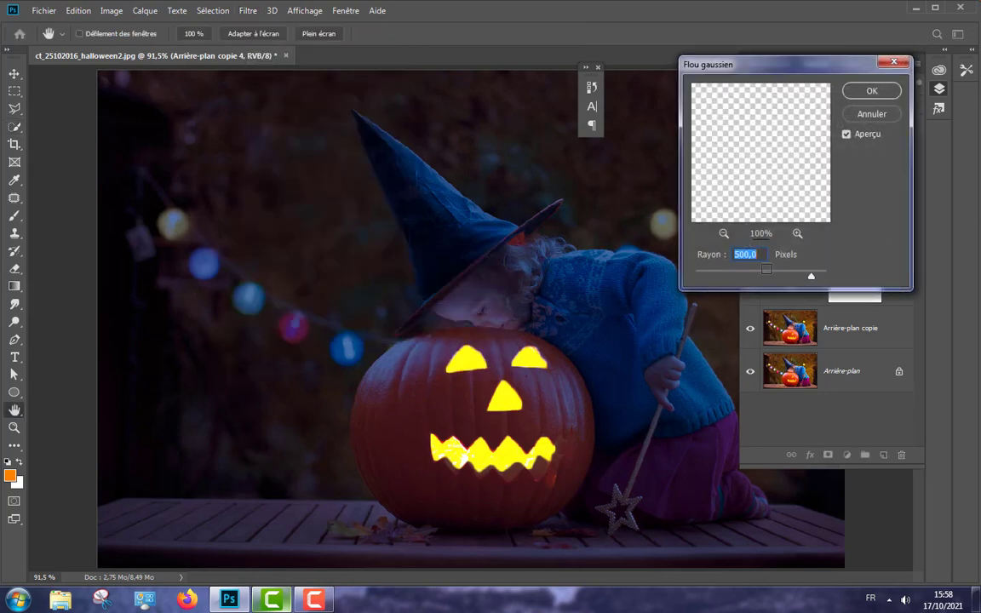
pyautogui.write('10')
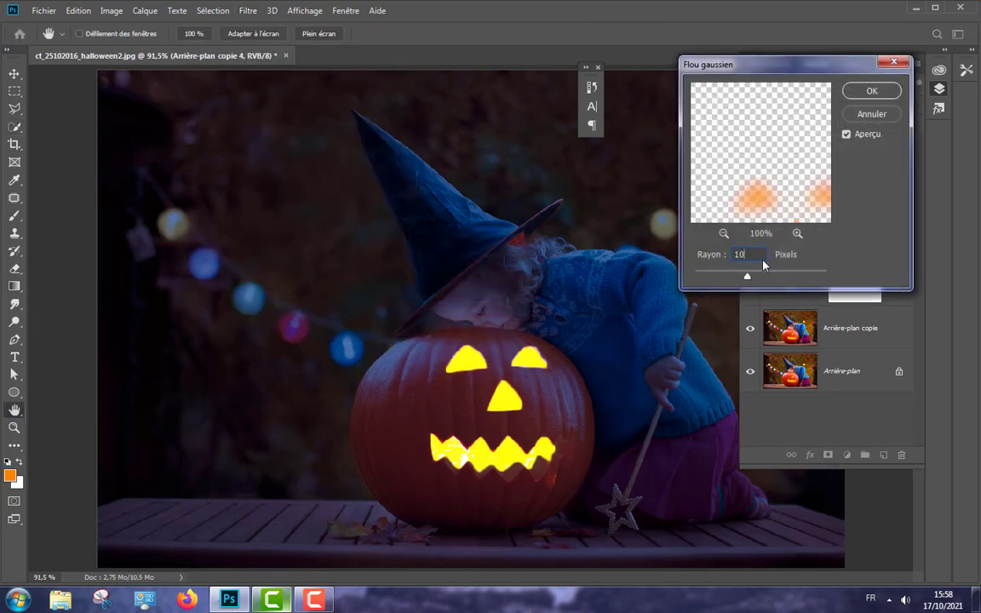
pyautogui.click(724, 258)
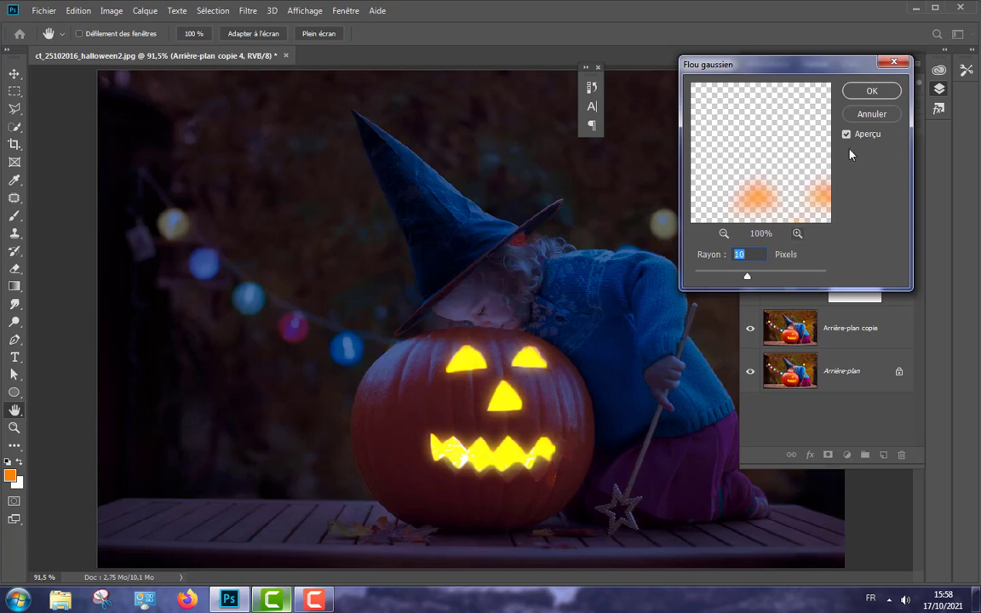
pyautogui.click(872, 91)
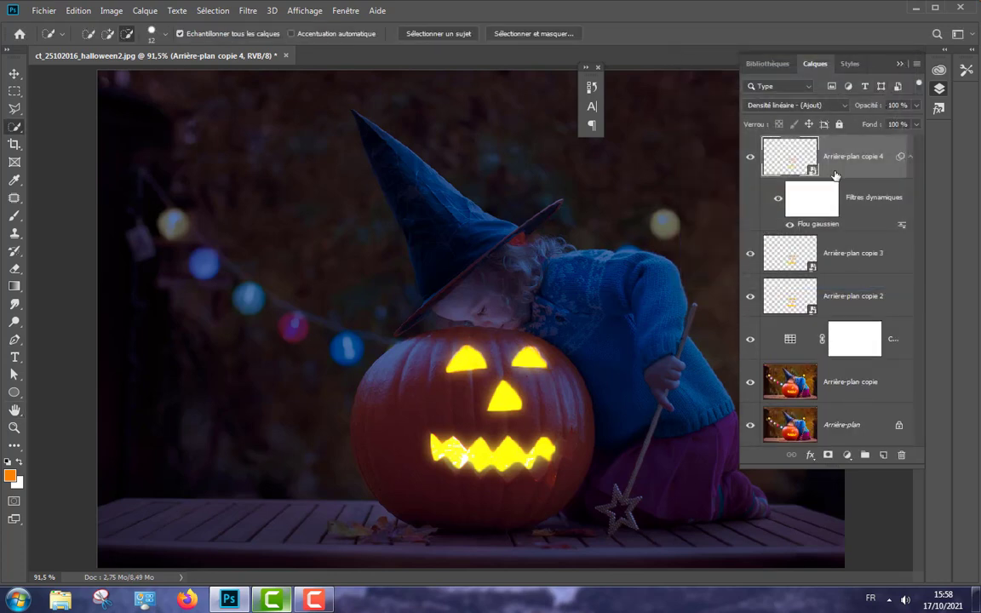
pyautogui.moveTo(809, 163); pyautogui.dragTo(888, 458)
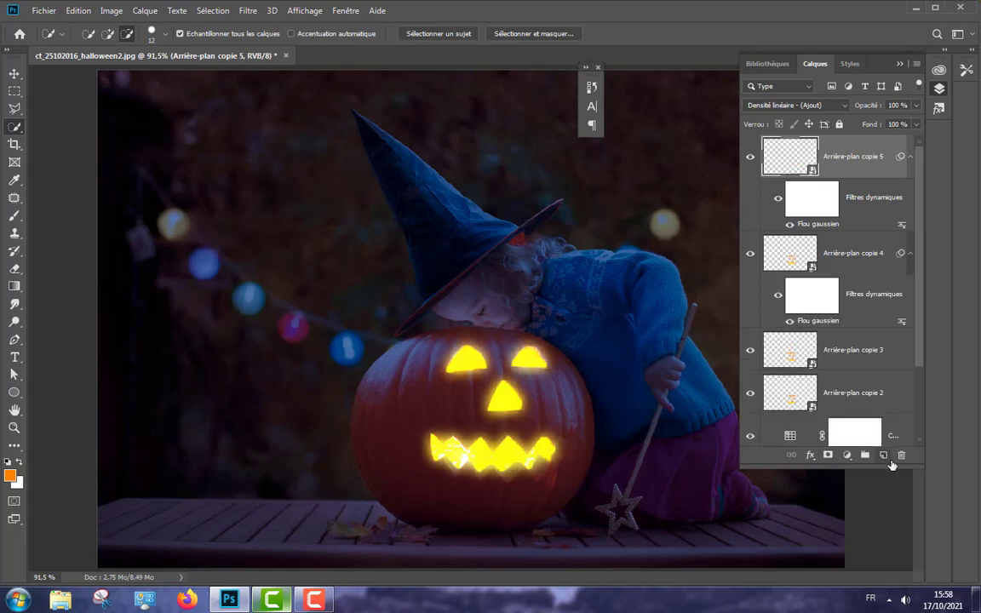
# Apply a 50-pixel Gaussian blur to copie 5 and duplicate it as copie 6
pyautogui.click(248, 11)
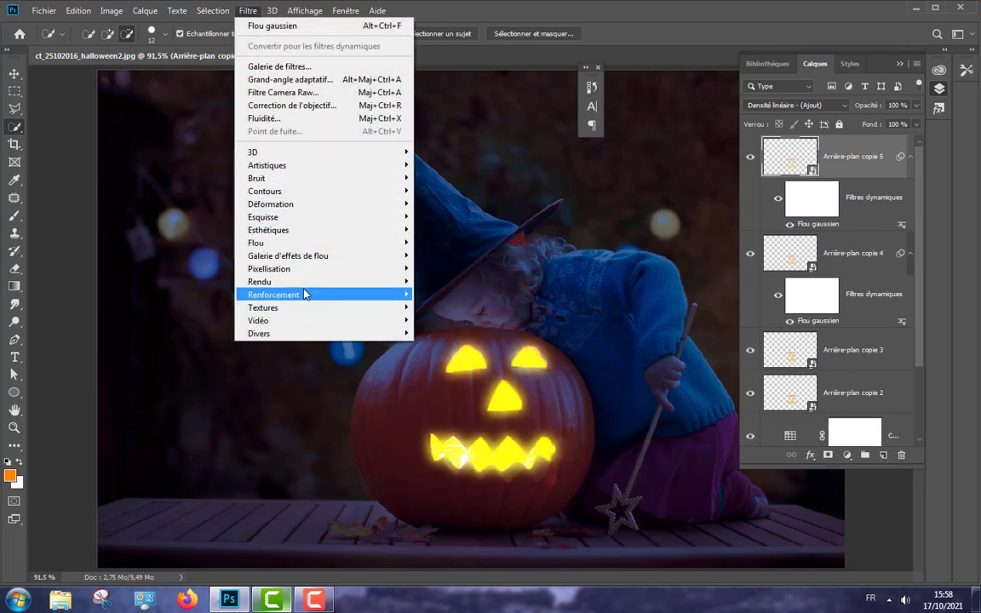
pyautogui.moveTo(324, 242)
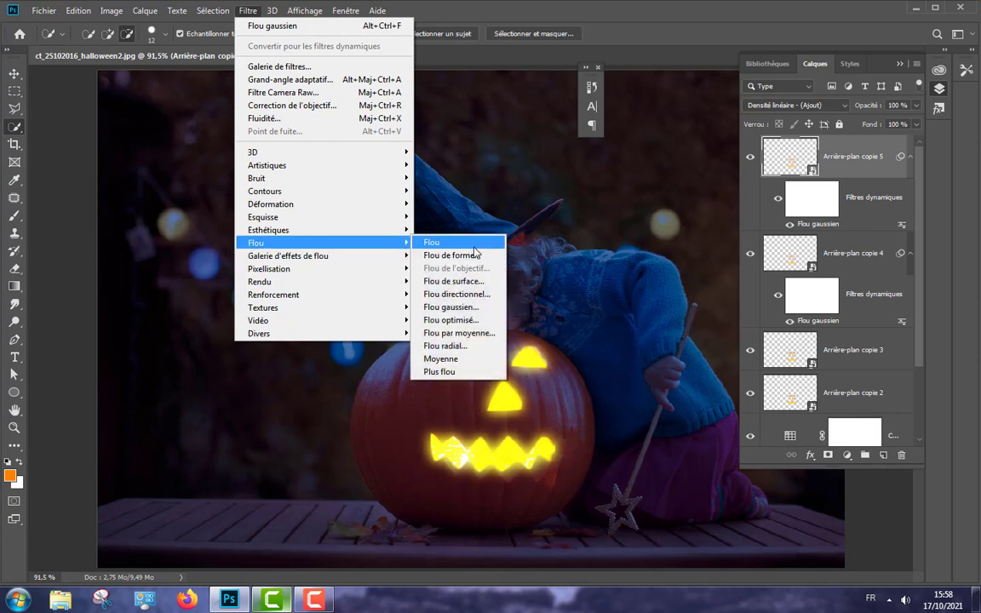
pyautogui.click(481, 306)
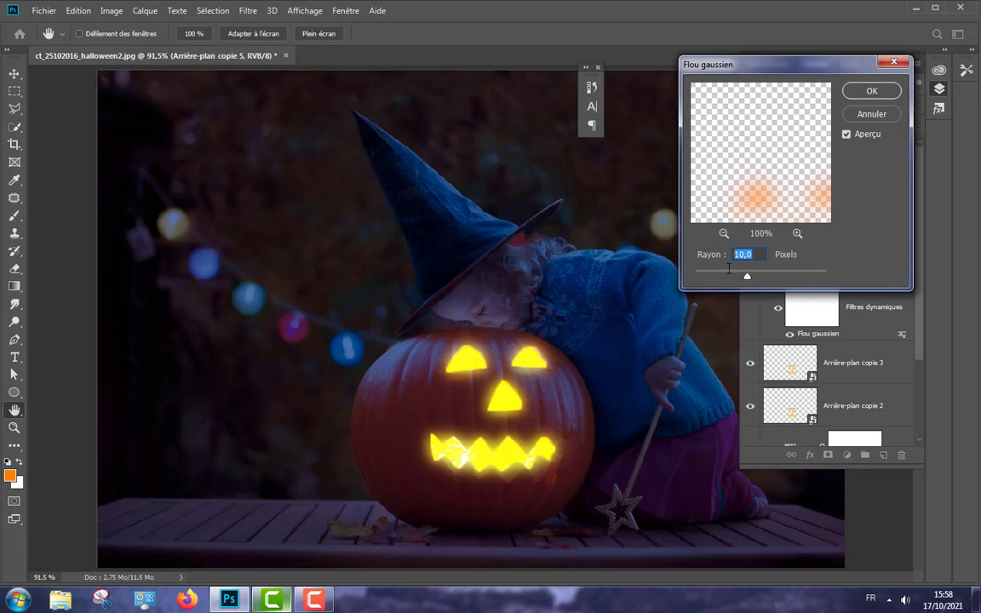
pyautogui.write('50')
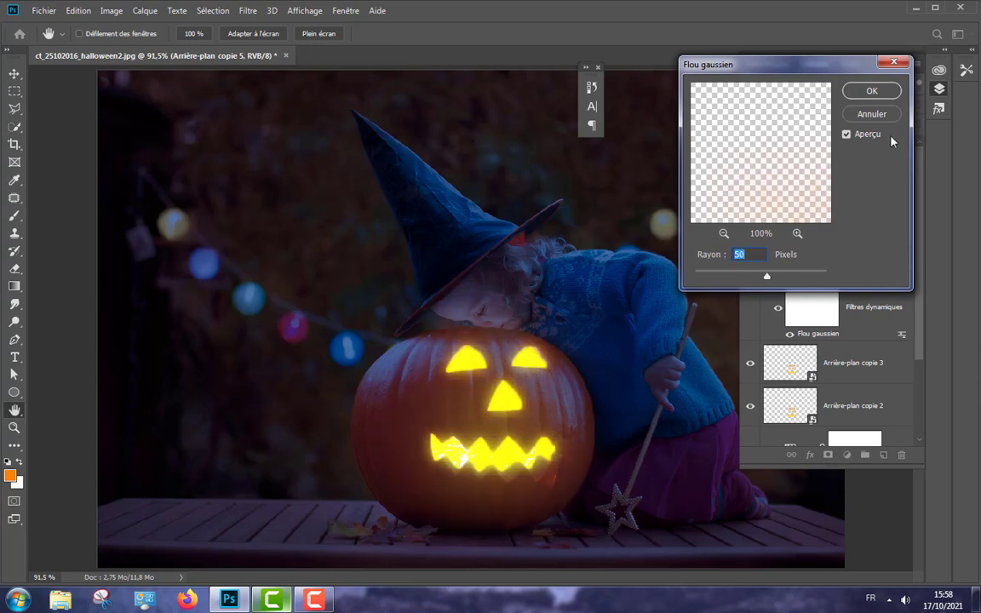
pyautogui.click(872, 91)
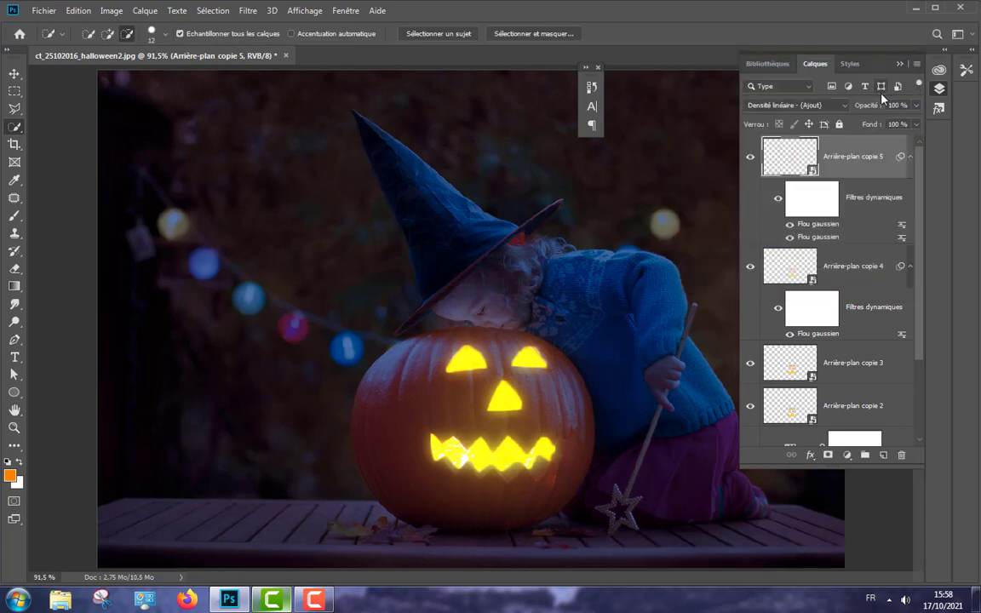
pyautogui.moveTo(879, 220); pyautogui.dragTo(883, 454)
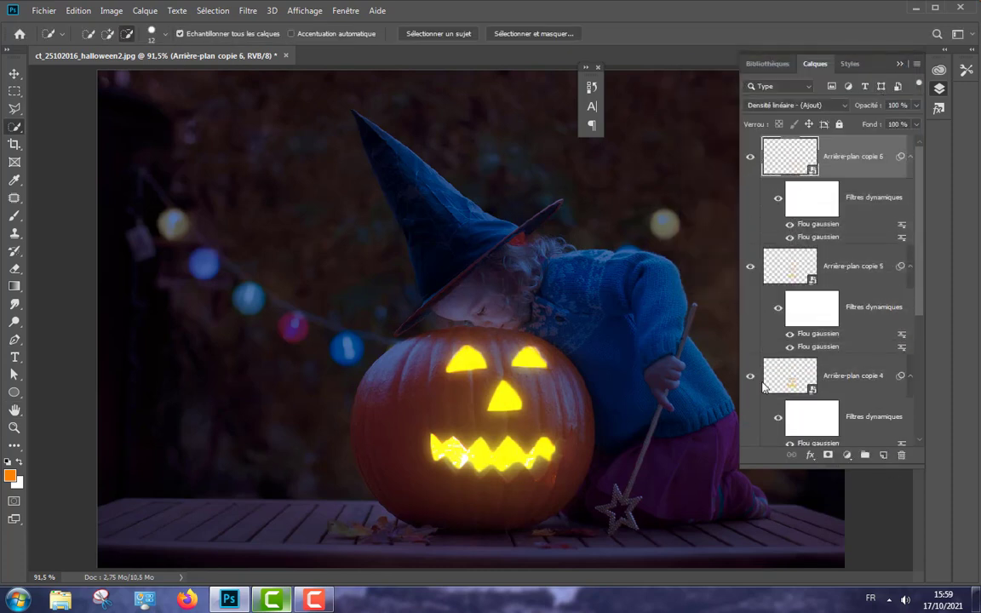
# Apply a wider Gaussian blur to copie 6 and duplicate it as copie 7
pyautogui.click(247, 11)
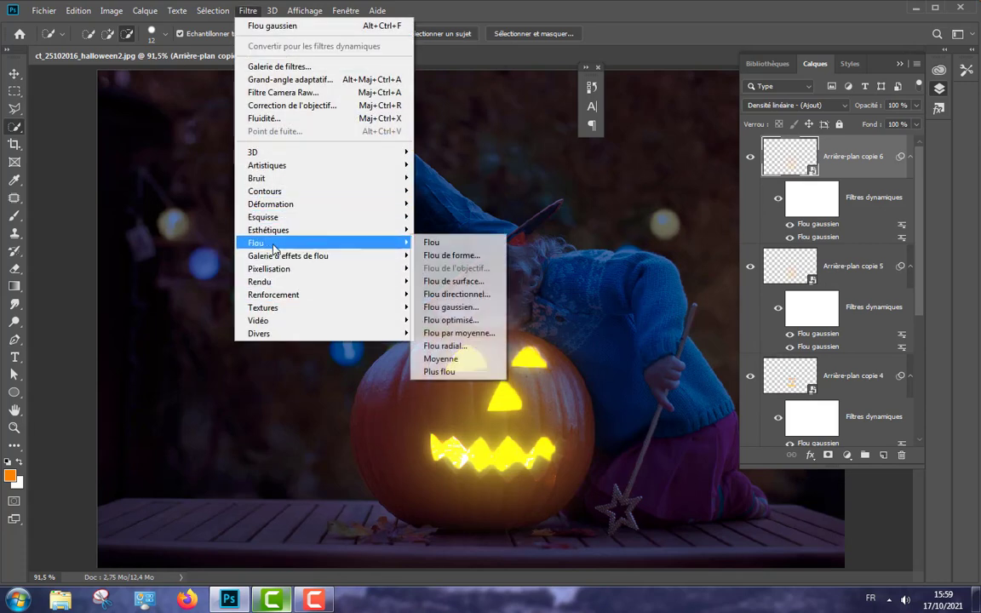
pyautogui.moveTo(273, 243)
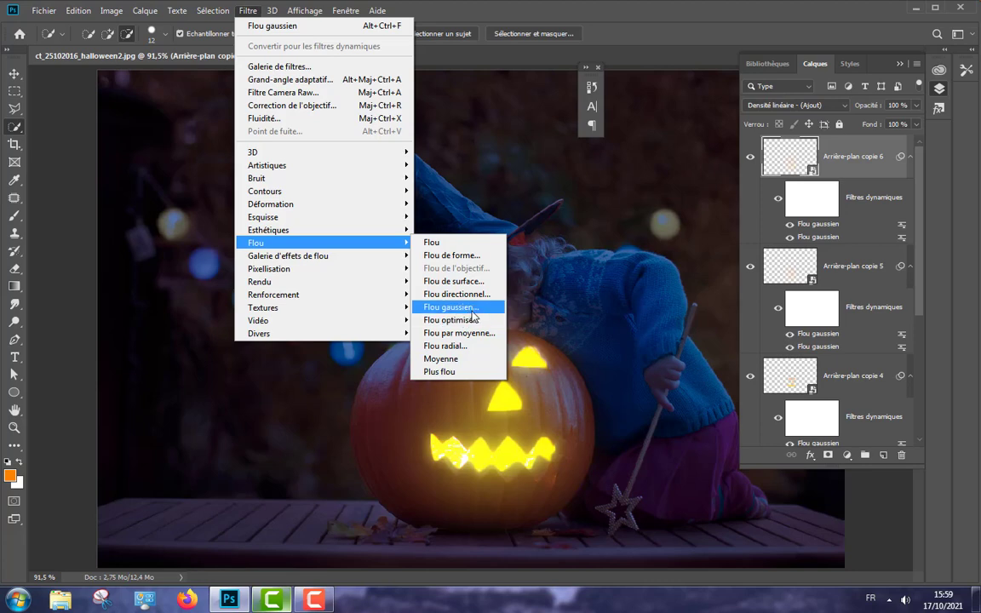
pyautogui.click(450, 307)
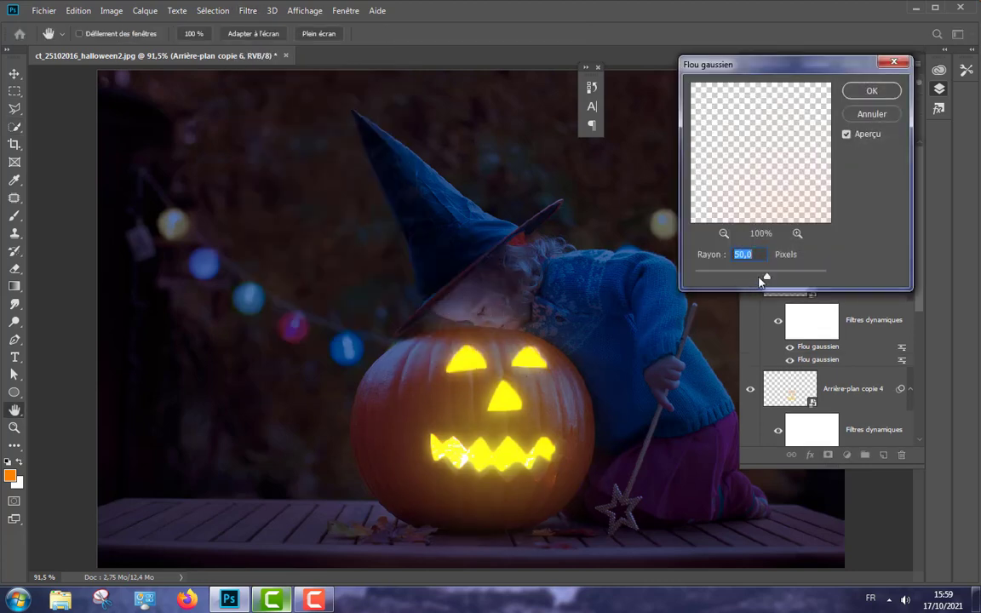
pyautogui.write('1')
pyautogui.click(882, 97)
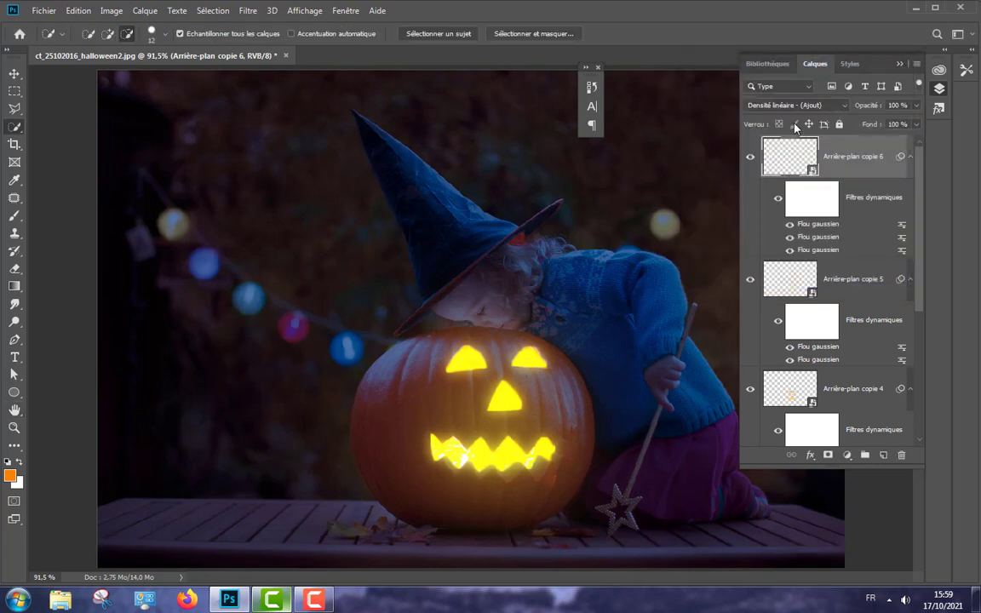
pyautogui.moveTo(786, 166)
pyautogui.mouseDown()
pyautogui.moveTo(868, 438)
pyautogui.moveTo(883, 456)
pyautogui.mouseUp()
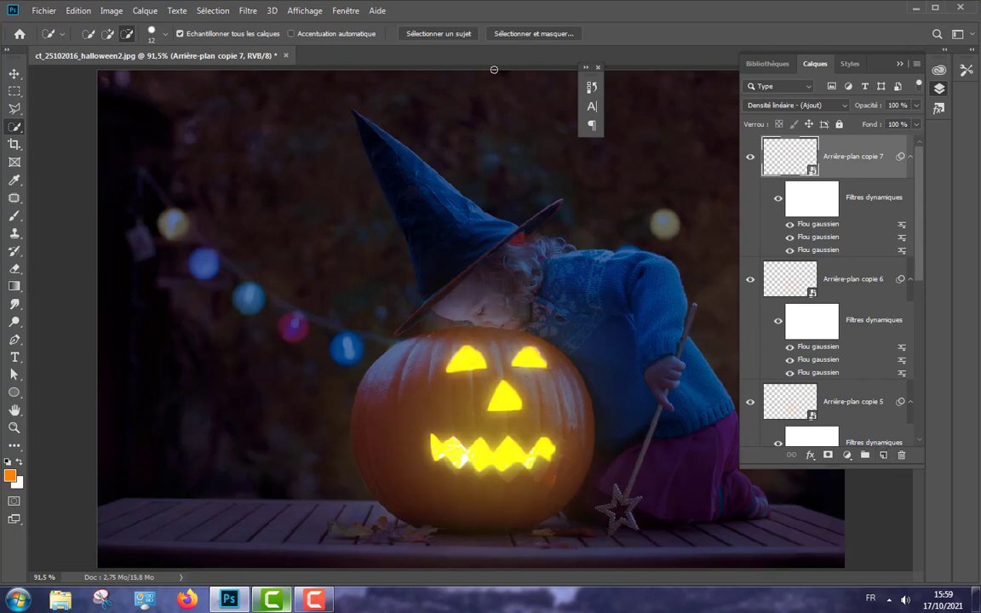
# Apply a 250-pixel Gaussian blur to copie 7 and duplicate it as copie 8
pyautogui.click(248, 10)
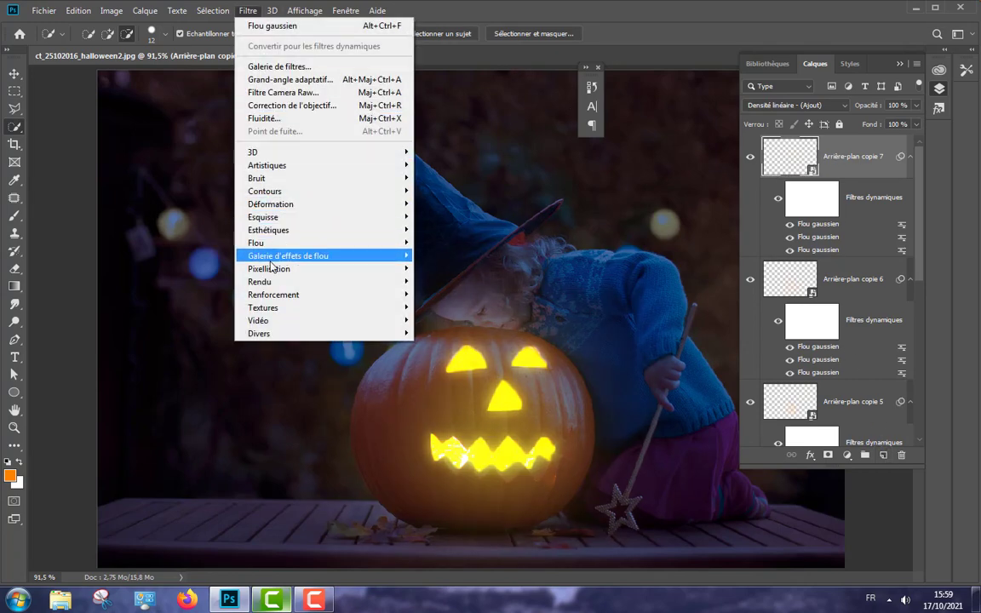
pyautogui.moveTo(255, 243)
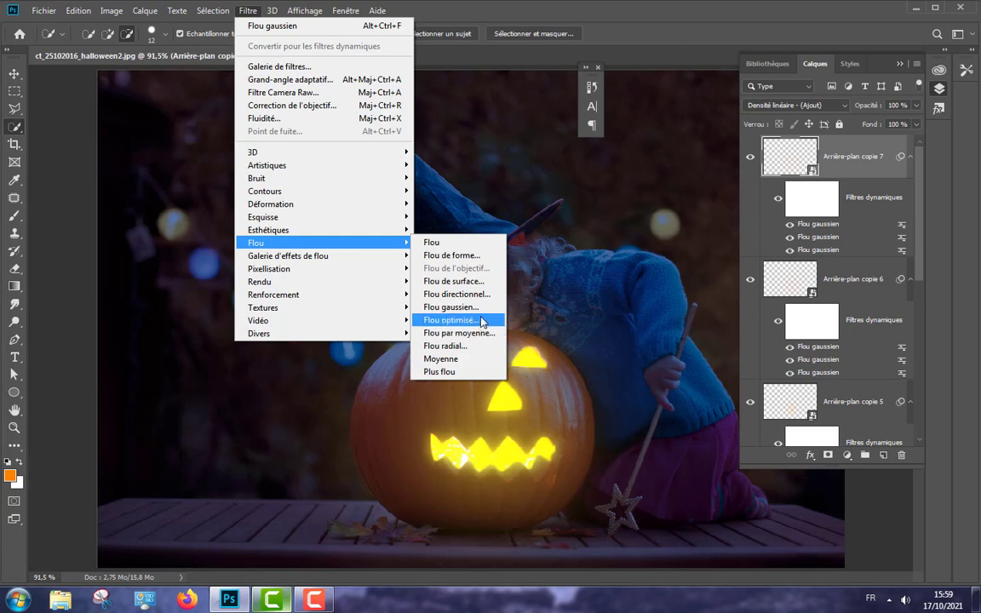
pyautogui.click(460, 307)
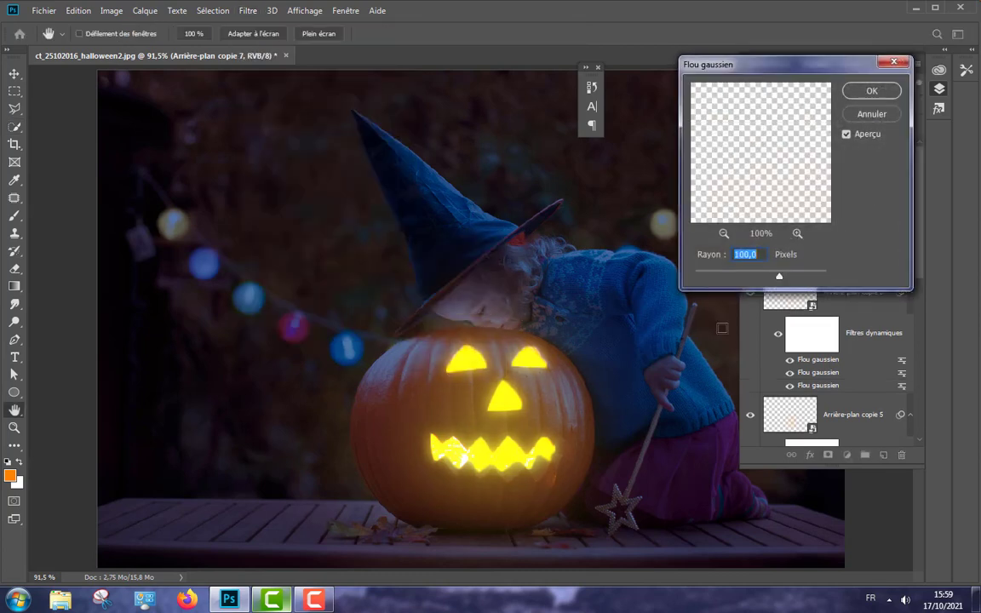
pyautogui.write('205')
pyautogui.write('50')
pyautogui.click(724, 257)
pyautogui.click(872, 91)
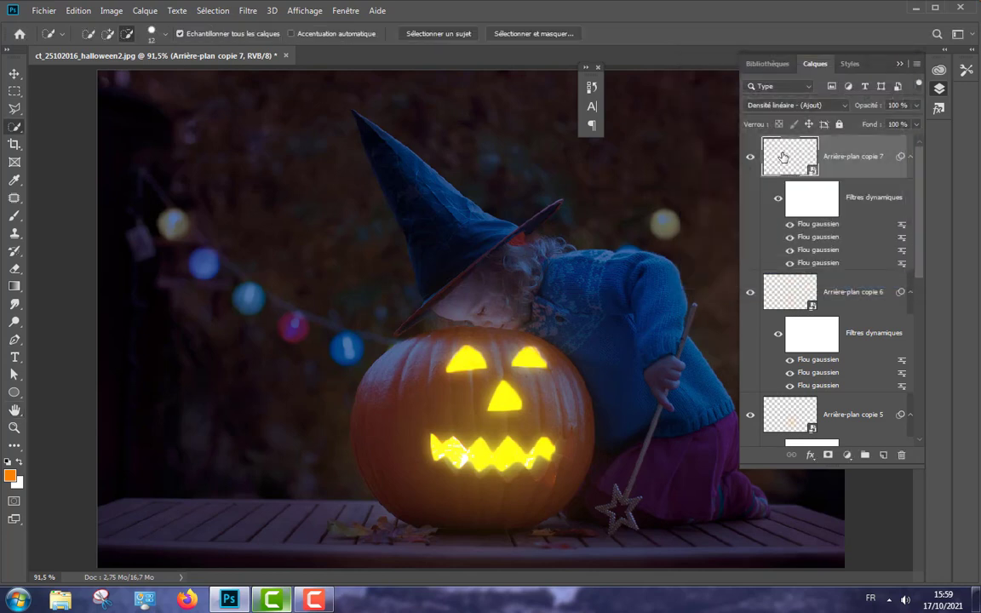
pyautogui.moveTo(792, 200); pyautogui.dragTo(883, 458)
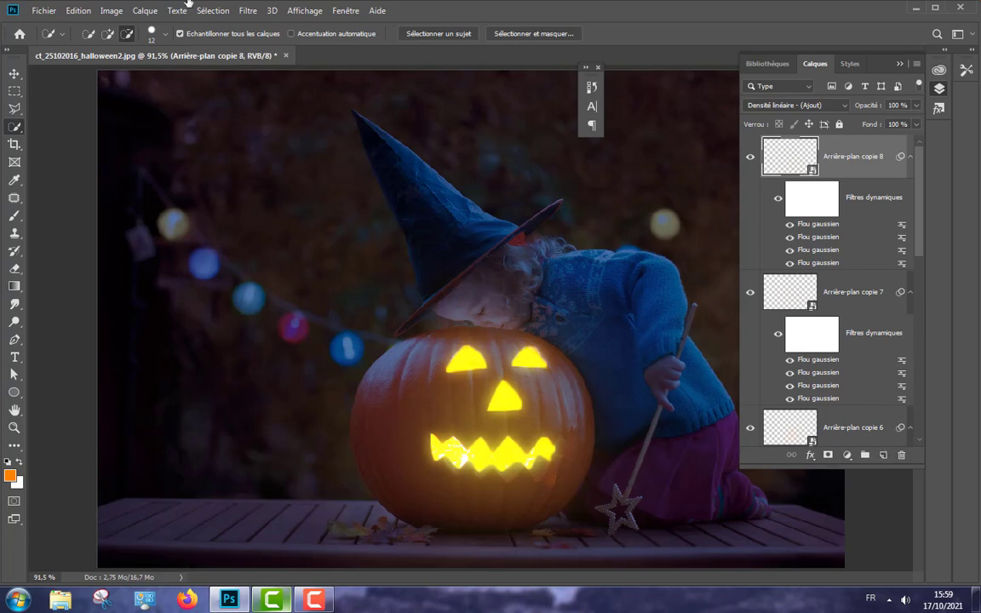
# Apply a 500-pixel Gaussian blur to Arrière-plan copie 8
pyautogui.click(248, 10)
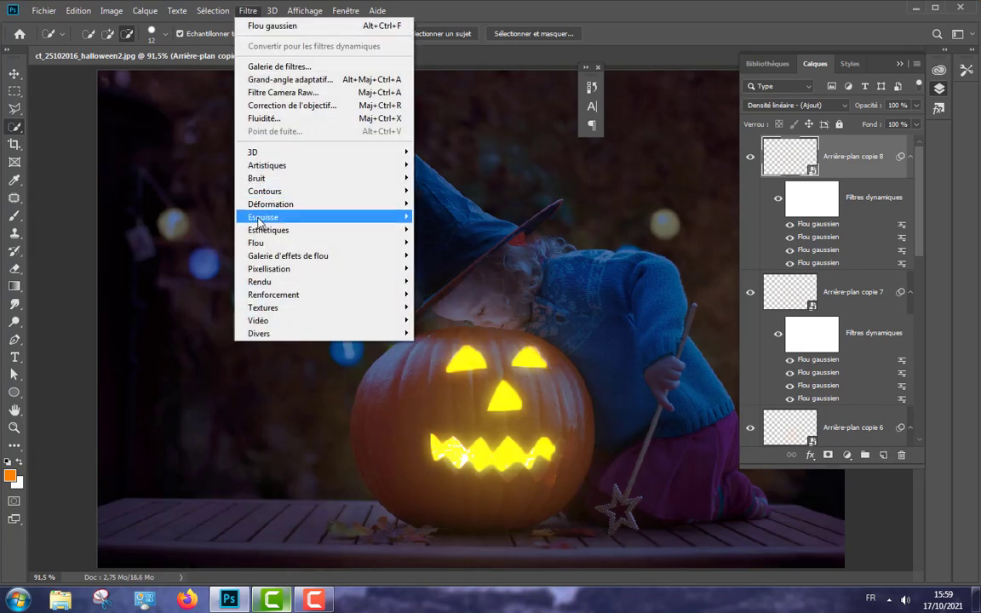
pyautogui.moveTo(256, 243)
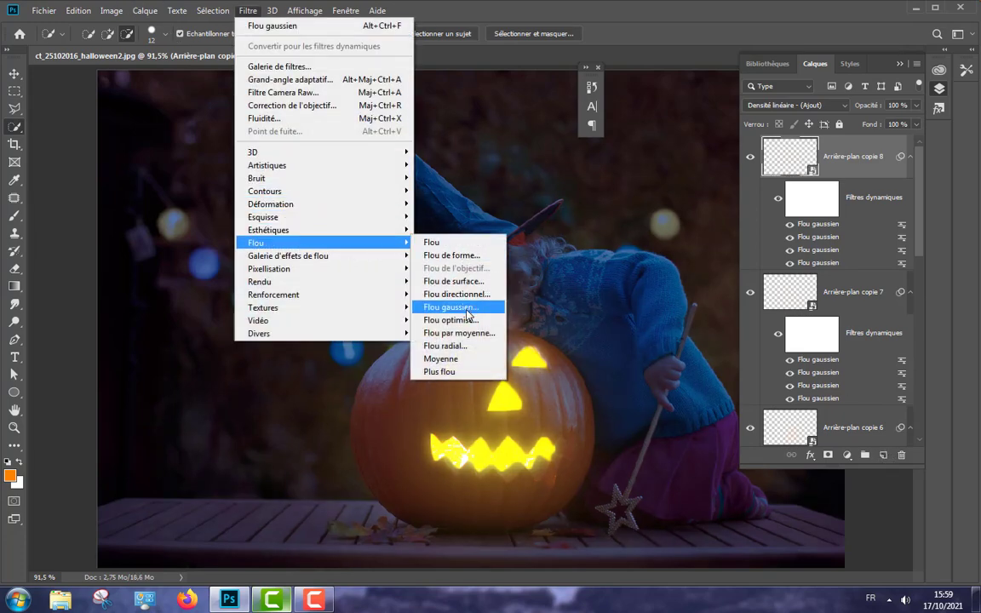
pyautogui.click(451, 306)
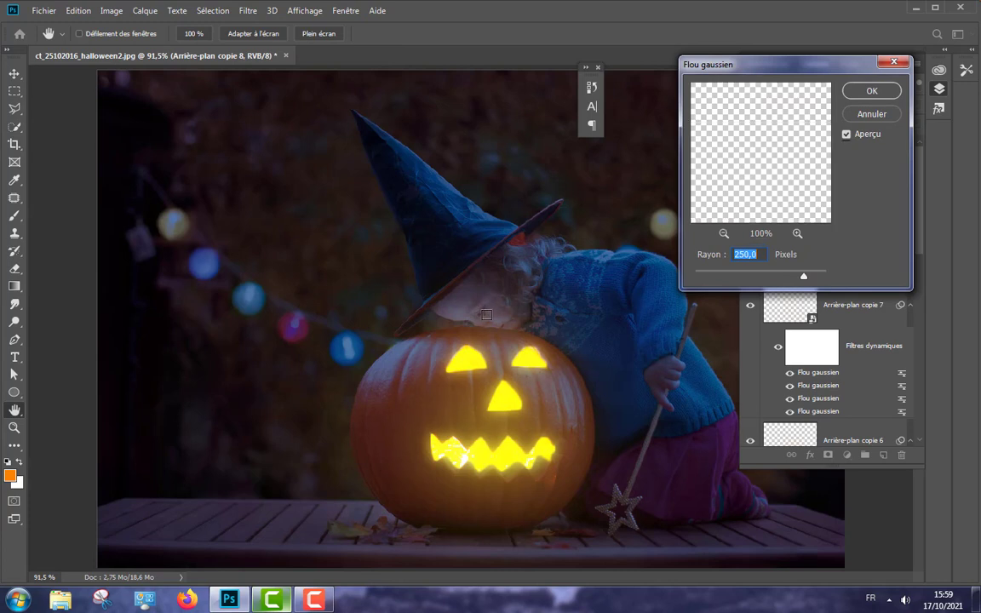
pyautogui.write('5')
pyautogui.click(870, 92)
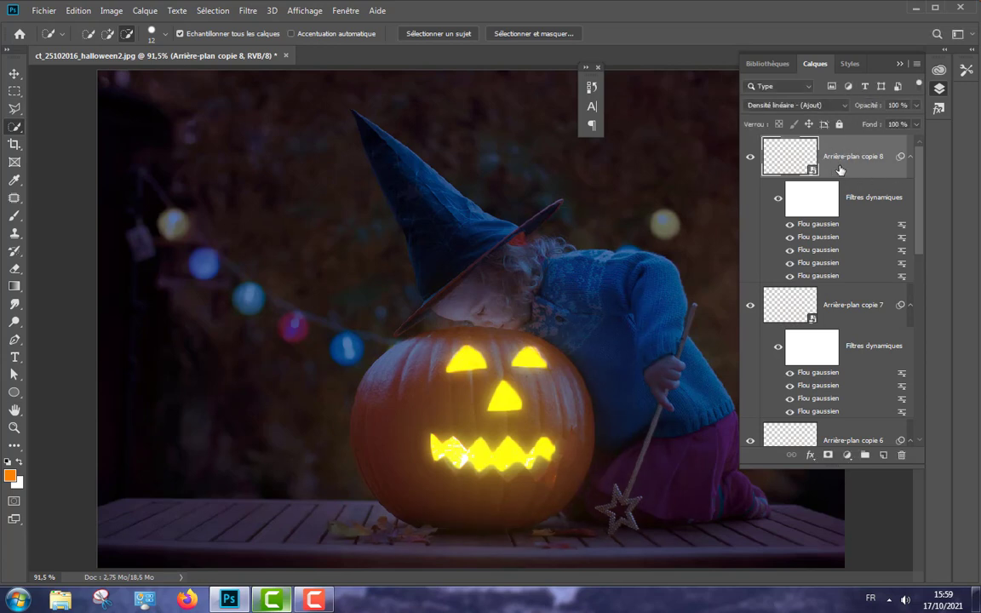
pyautogui.moveTo(922, 170); pyautogui.dragTo(929, 350)
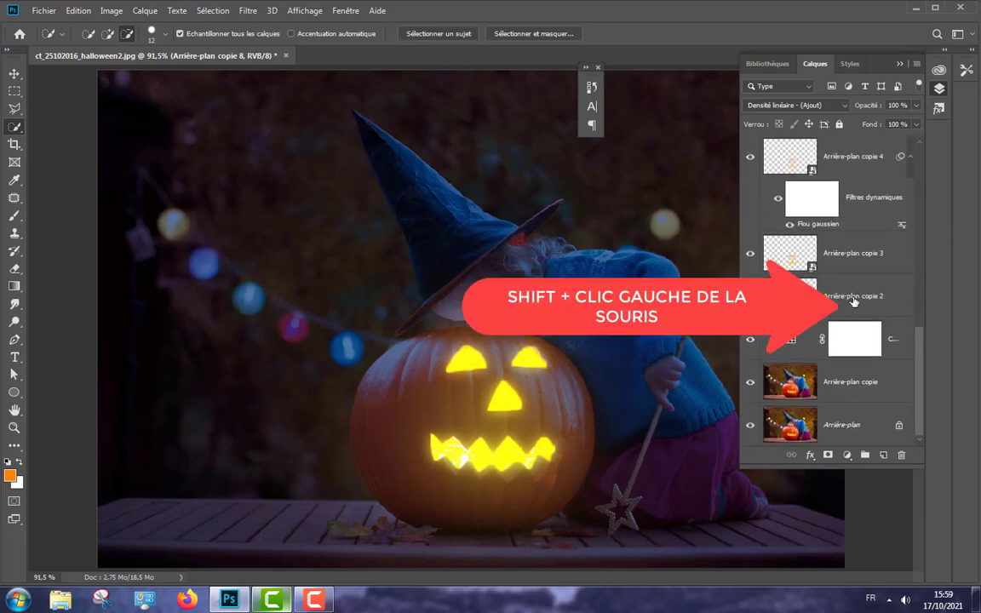
# Gather glow copies 2, 3 and 4 into a new layer group
pyautogui.keyDown('shift'); pyautogui.click(853, 302); pyautogui.keyUp('shift')
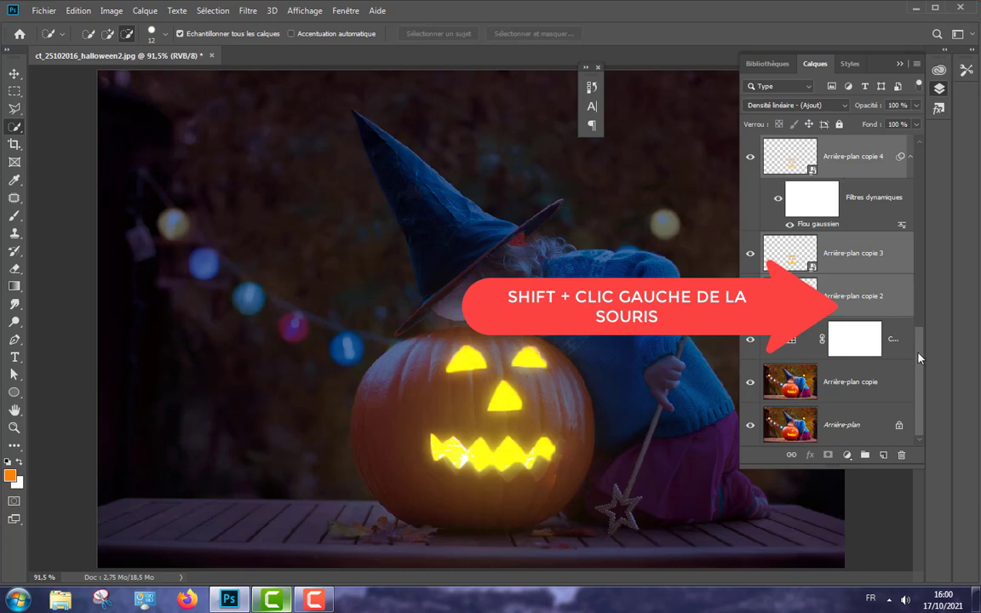
pyautogui.moveTo(919, 357); pyautogui.dragTo(920, 253)
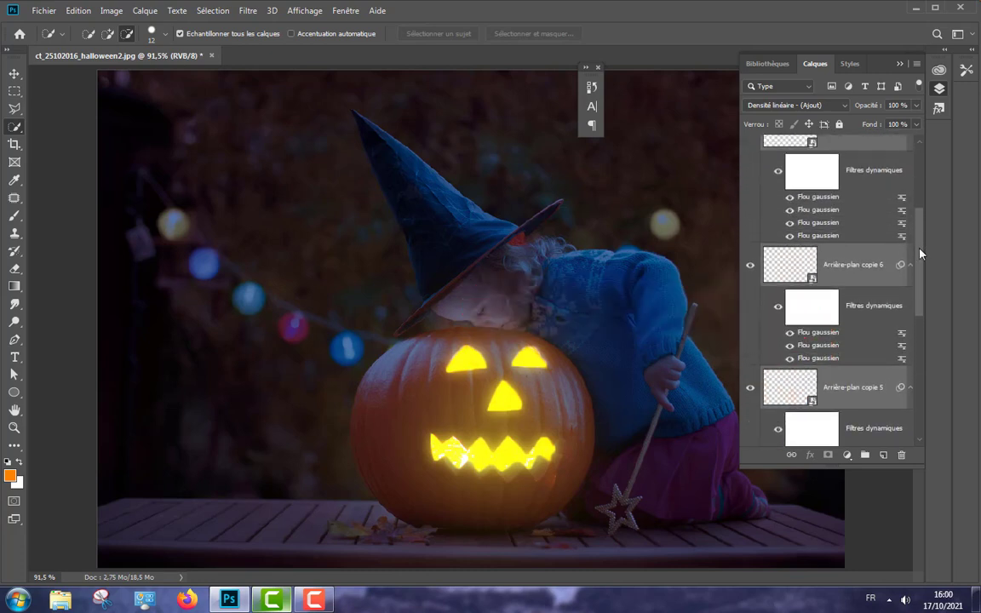
pyautogui.scroll(-5, 830, 306)
pyautogui.scroll(-4, 830, 324)
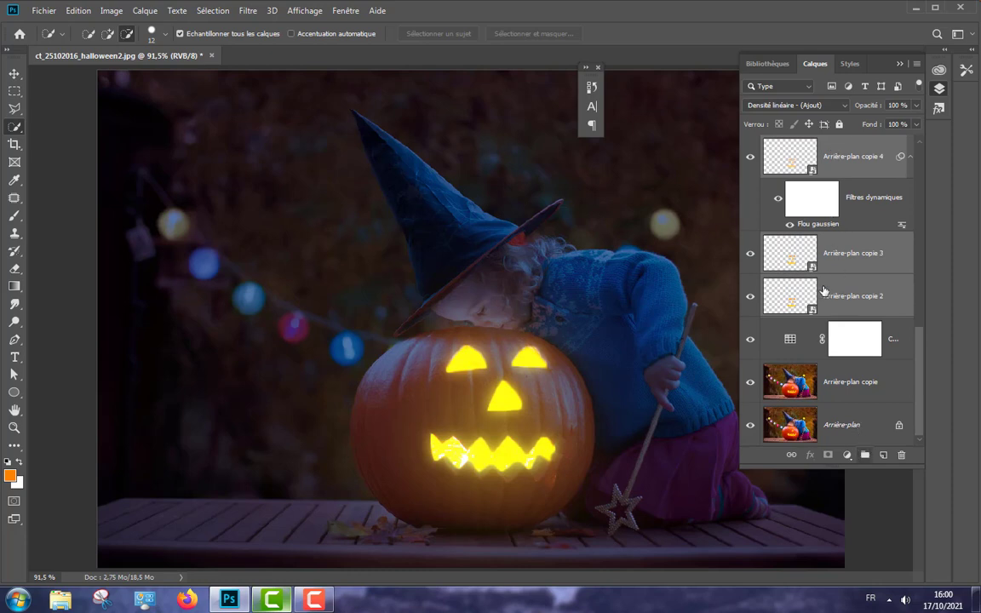
pyautogui.moveTo(848, 293); pyautogui.dragTo(865, 455)
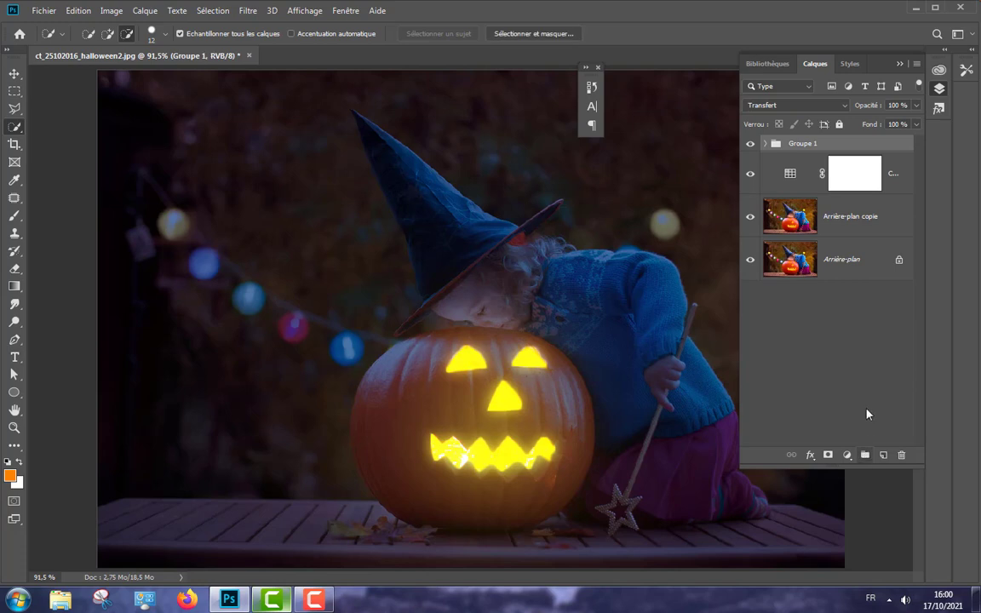
# Toggle the glow group's visibility to compare the scene with and without it
pyautogui.click(750, 144)
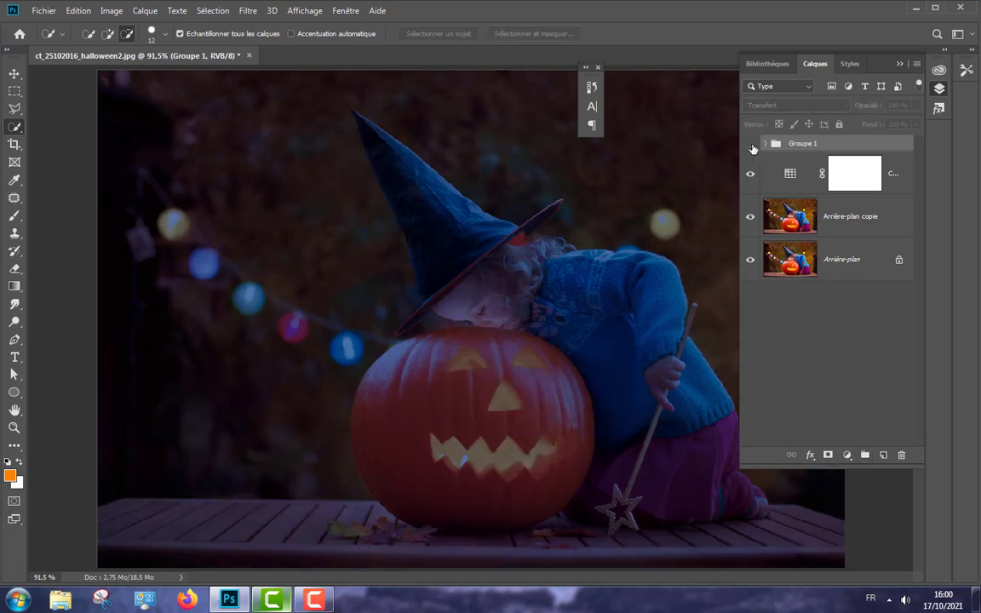
pyautogui.click(751, 146)
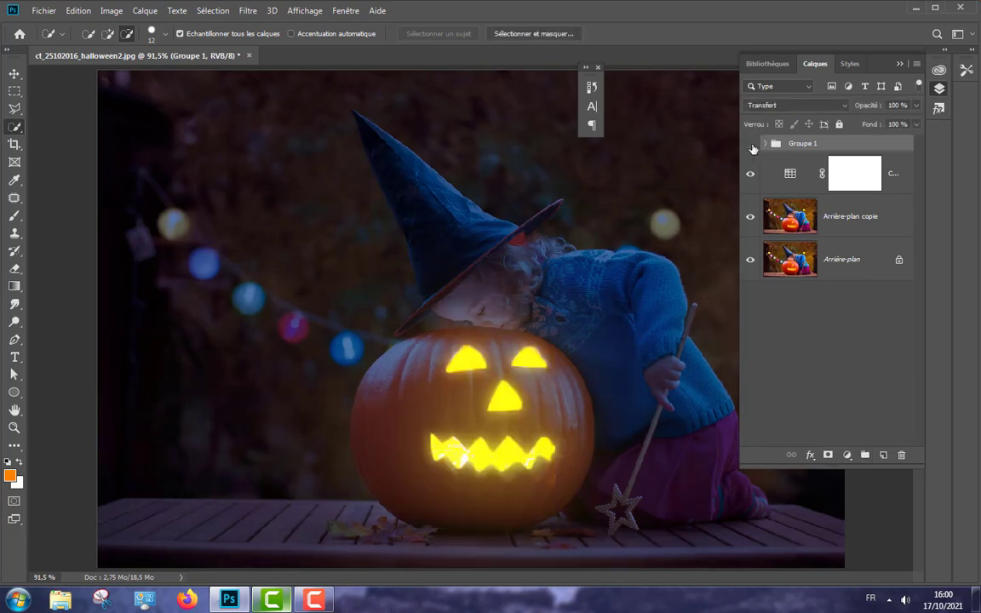
pyautogui.click(750, 145)
pyautogui.click(750, 145)
# Rename the glow group to lumiaire, collapse it and hide it for comparison
pyautogui.doubleClick(809, 143)
pyautogui.press('BackSpace')
pyautogui.write('lumiaire')
pyautogui.press('Return')
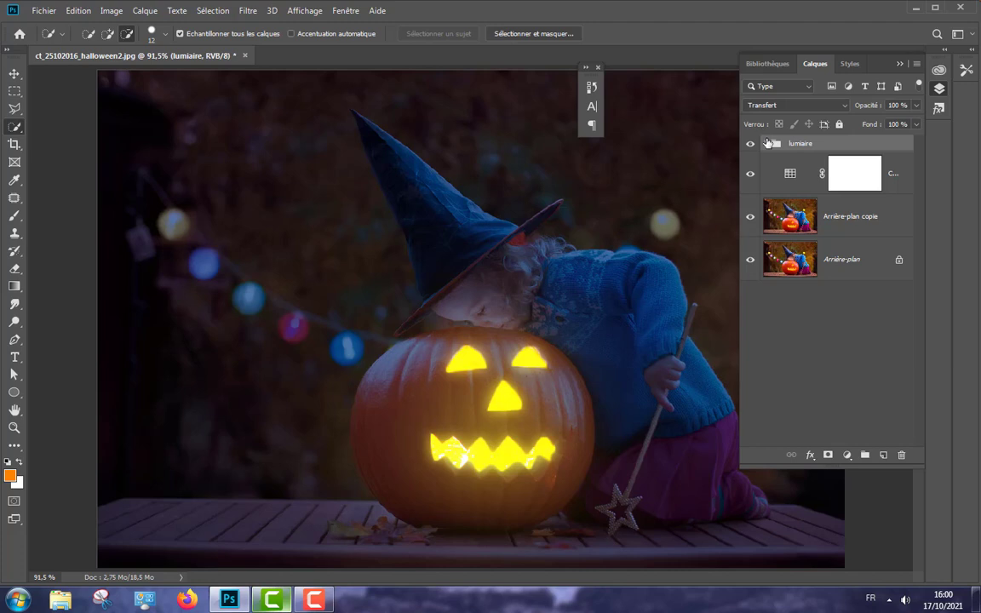
pyautogui.click(768, 143)
pyautogui.click(768, 143)
pyautogui.click(750, 144)
# Add a Teinte/Saturation layer above lumiaire: hue +8, saturation +16, lightness -1
pyautogui.click(751, 144)
pyautogui.click(848, 455)
pyautogui.click(862, 319)
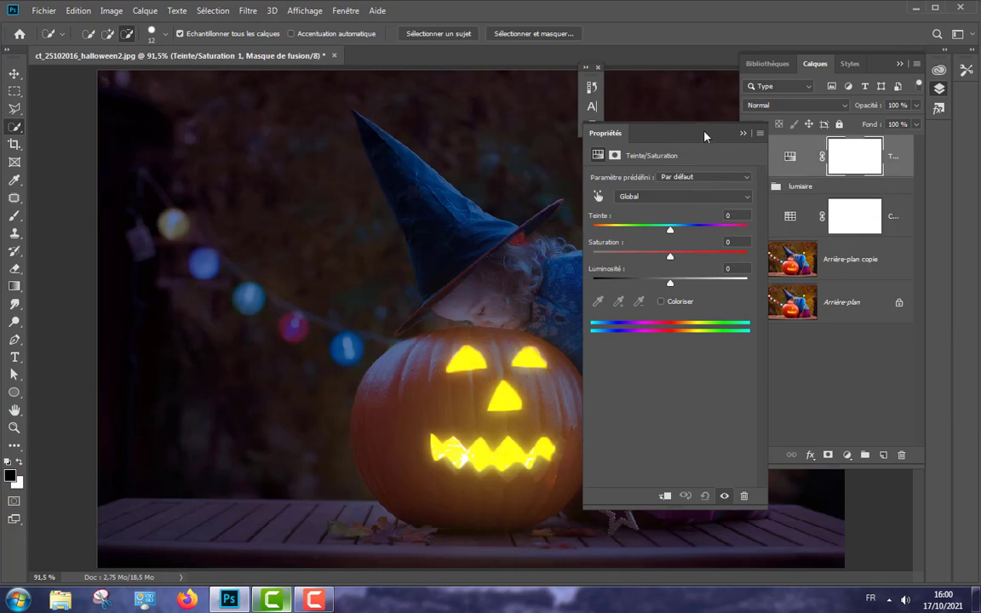
pyautogui.moveTo(633, 132); pyautogui.dragTo(769, 38)
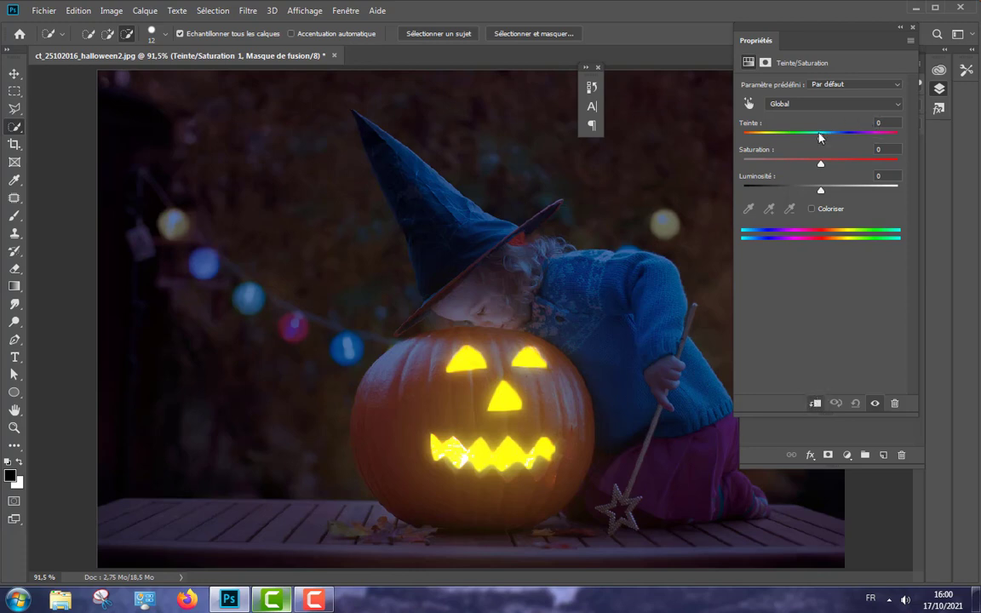
pyautogui.moveTo(822, 191); pyautogui.dragTo(848, 187)
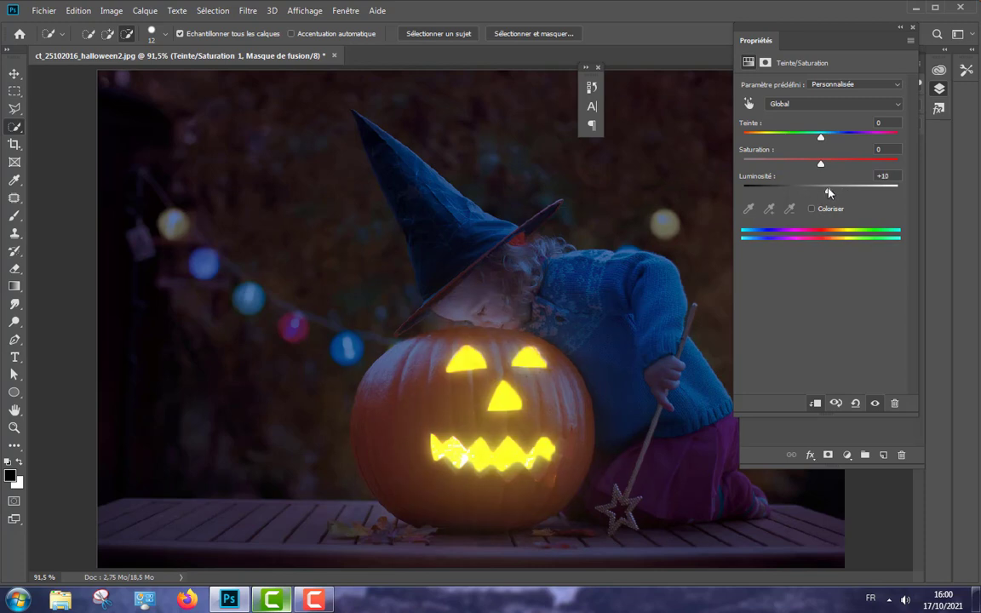
pyautogui.moveTo(846, 189); pyautogui.dragTo(792, 188)
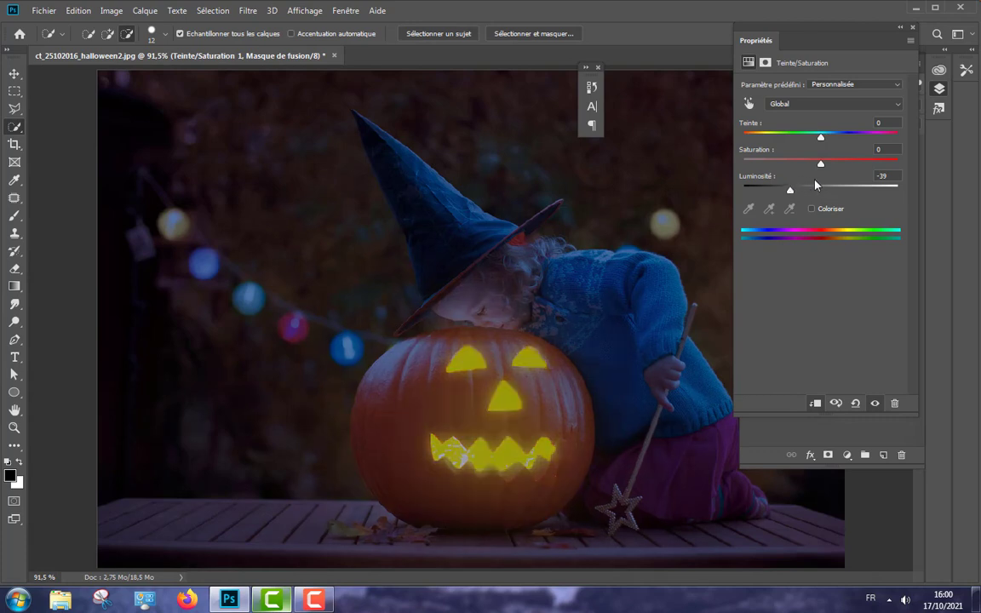
pyautogui.moveTo(791, 190); pyautogui.dragTo(820, 191)
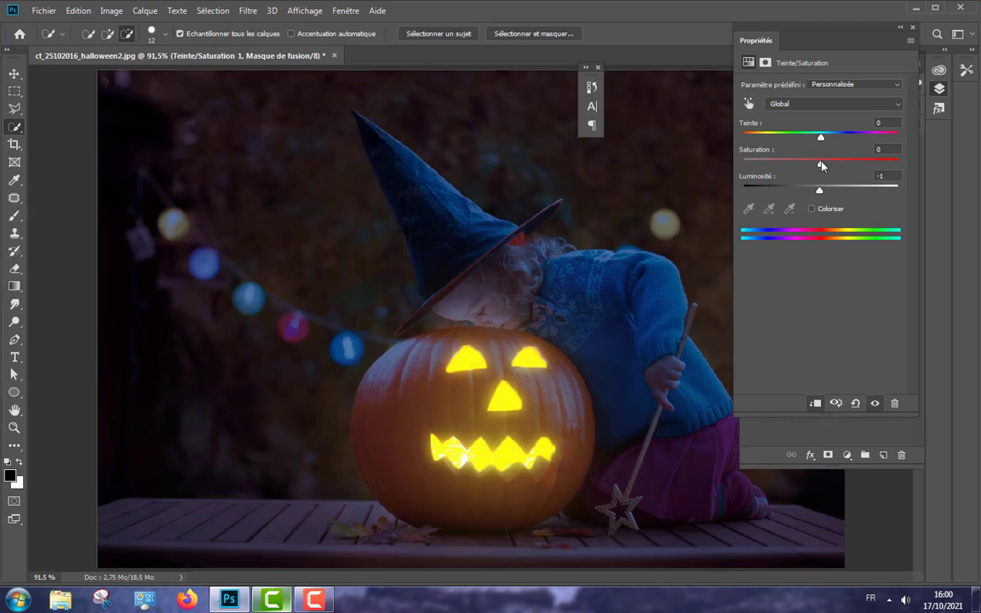
pyautogui.moveTo(822, 165)
pyautogui.mouseDown()
pyautogui.moveTo(799, 166)
pyautogui.moveTo(833, 163)
pyautogui.moveTo(775, 137)
pyautogui.moveTo(873, 135)
pyautogui.moveTo(829, 132)
pyautogui.mouseUp()
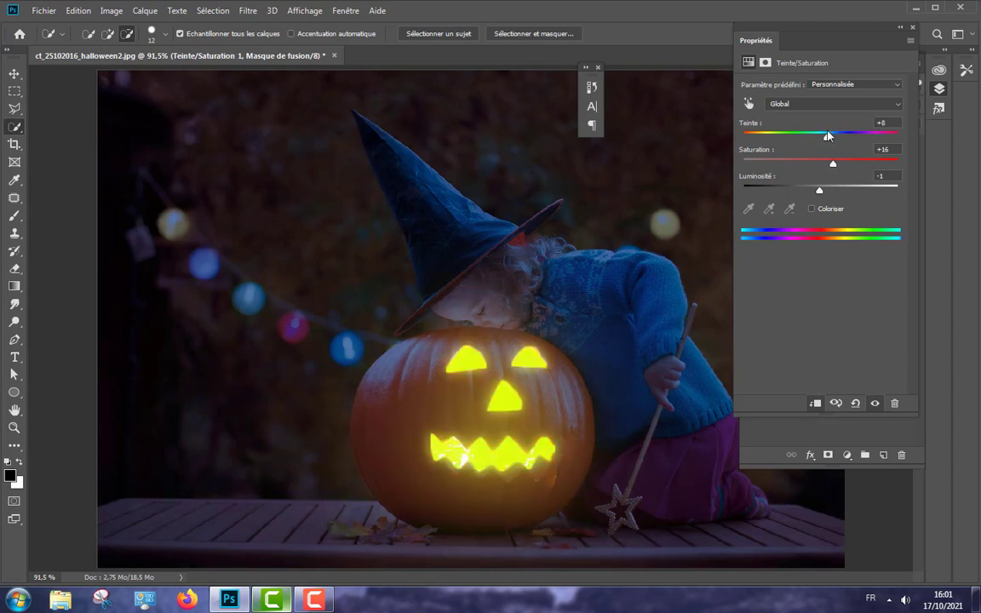
pyautogui.click(909, 28)
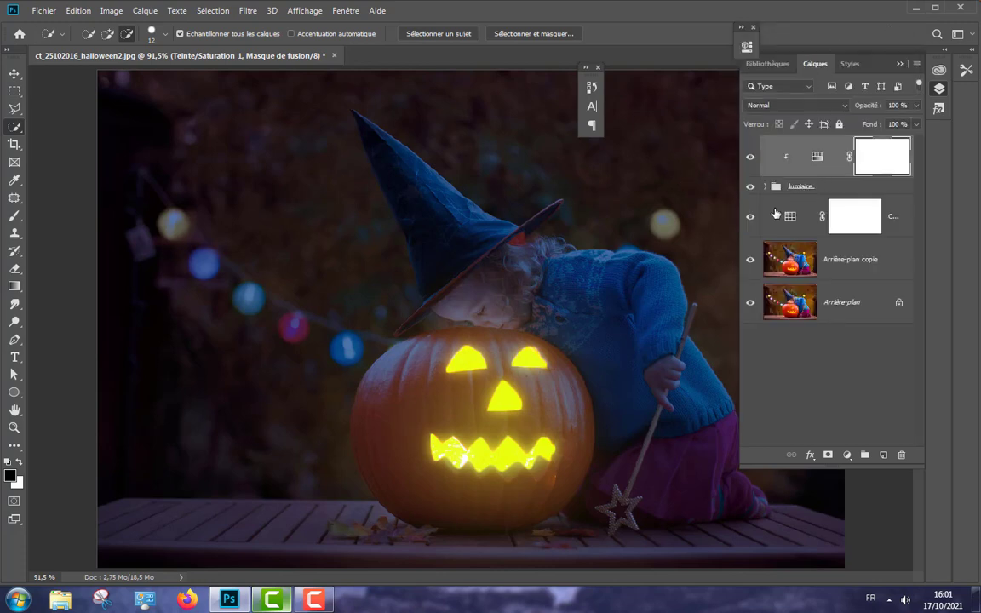
pyautogui.click(799, 251)
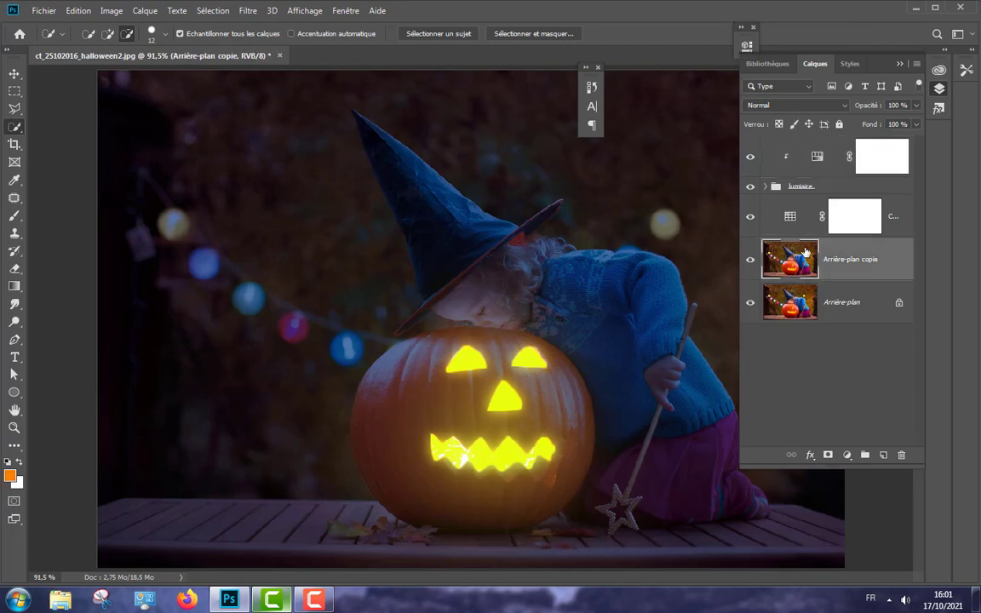
# Add a Courbes layer (input 112, output 49) darkening the scene, above the other adjustment
pyautogui.click(846, 454)
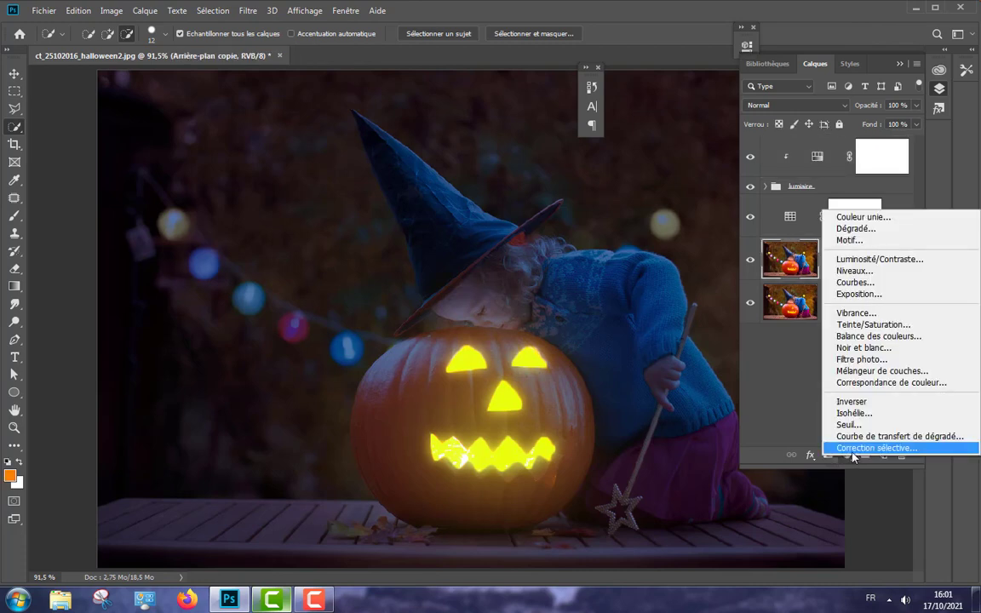
pyautogui.click(851, 281)
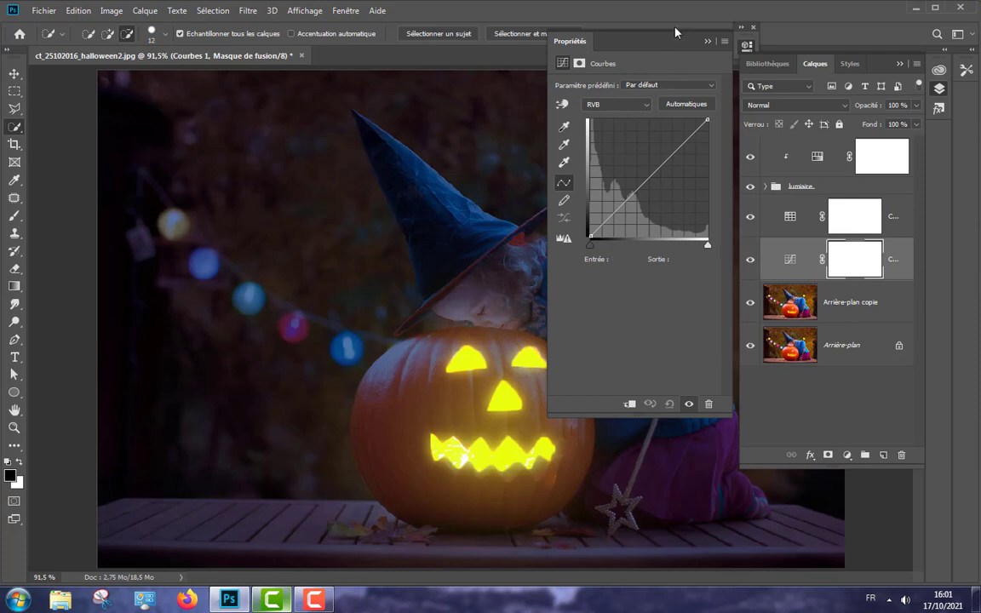
pyautogui.moveTo(675, 32); pyautogui.dragTo(800, 41)
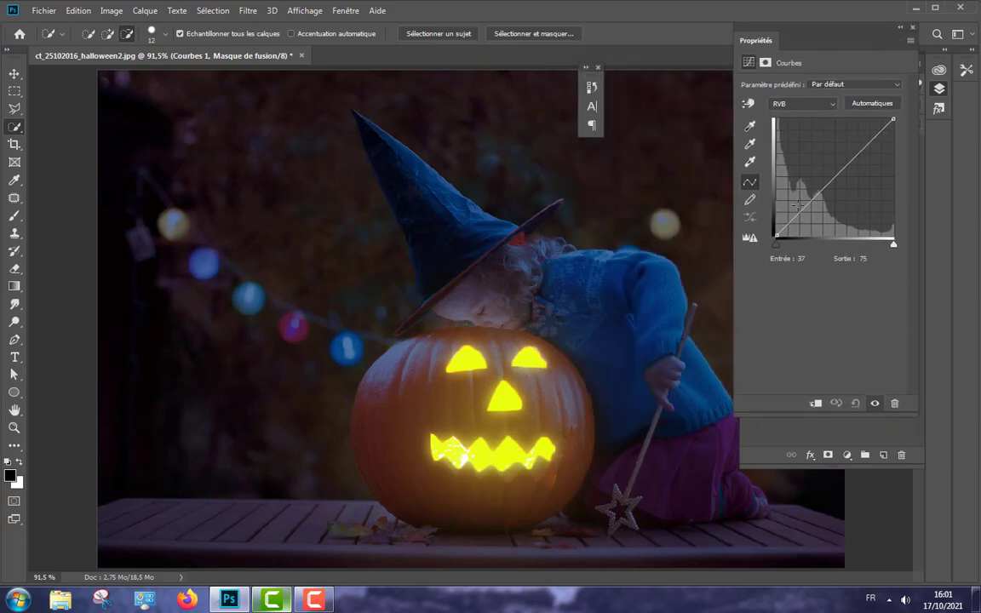
pyautogui.moveTo(798, 213); pyautogui.dragTo(827, 212)
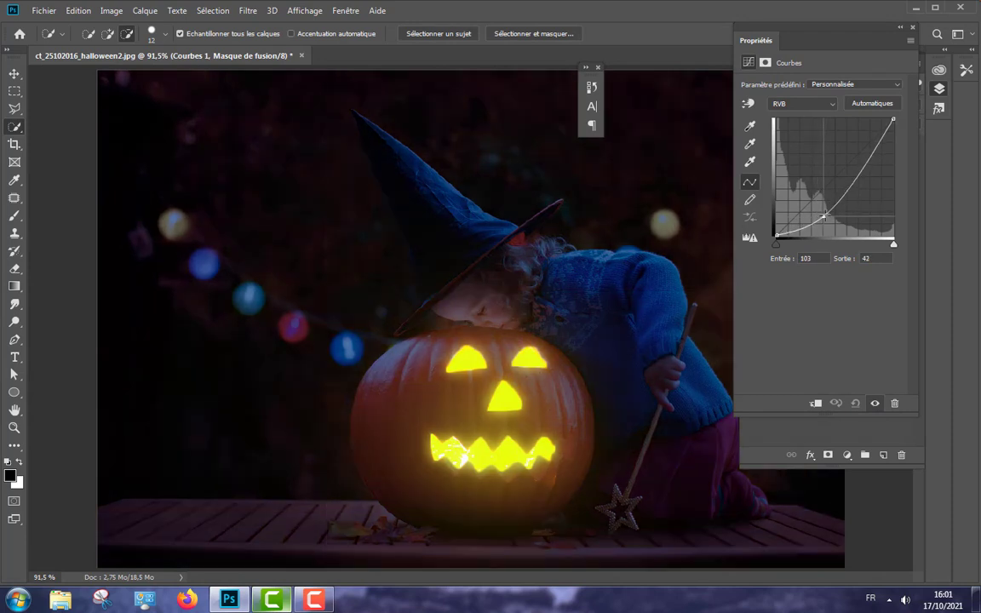
pyautogui.click(900, 28)
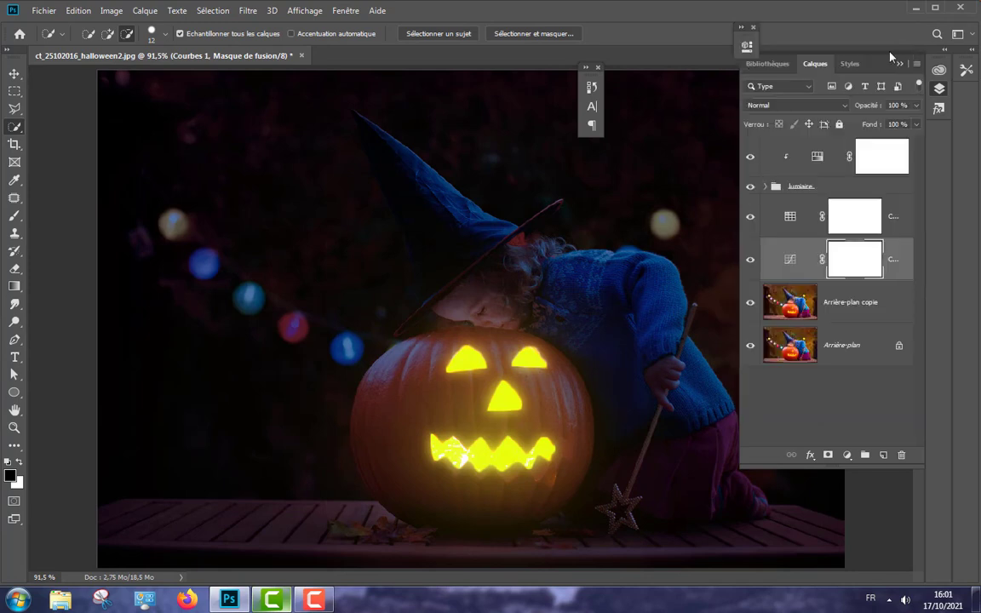
pyautogui.moveTo(801, 258); pyautogui.dragTo(807, 206)
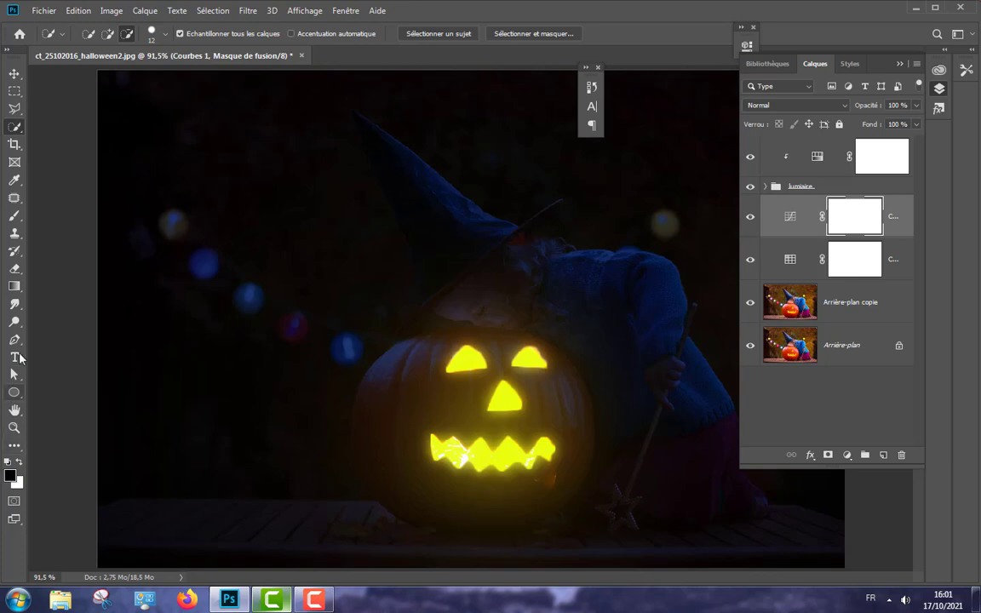
# Brush the Courbes darkening off the child's face, wand star, lights and floorboards; set opacity 68%
pyautogui.click(22, 217)
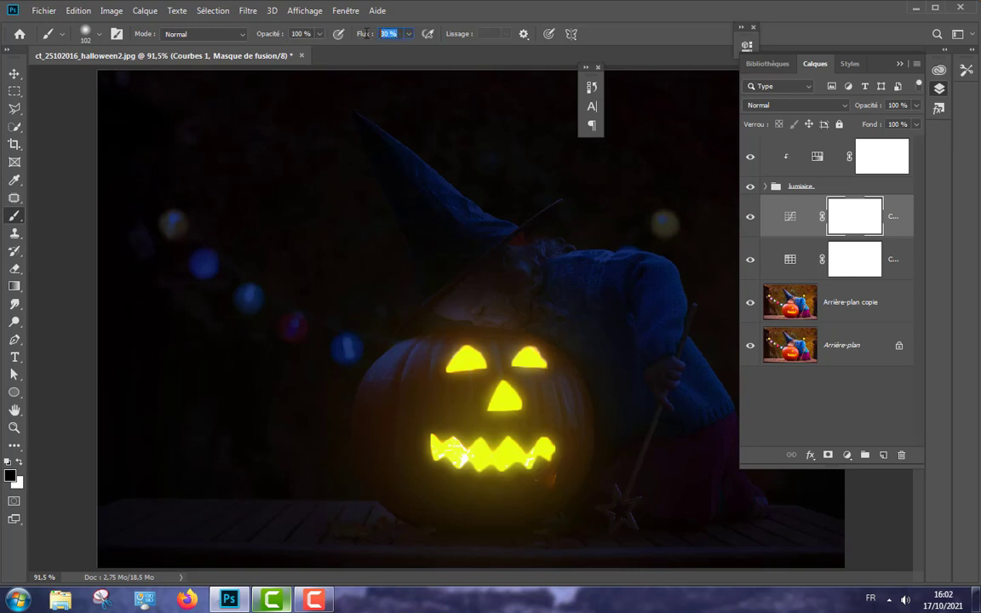
pyautogui.moveTo(470, 320)
pyautogui.mouseDown()
pyautogui.moveTo(498, 322)
pyautogui.moveTo(519, 283)
pyautogui.moveTo(552, 264)
pyautogui.moveTo(479, 268)
pyautogui.moveTo(457, 248)
pyautogui.moveTo(434, 196)
pyautogui.moveTo(392, 162)
pyautogui.mouseUp()
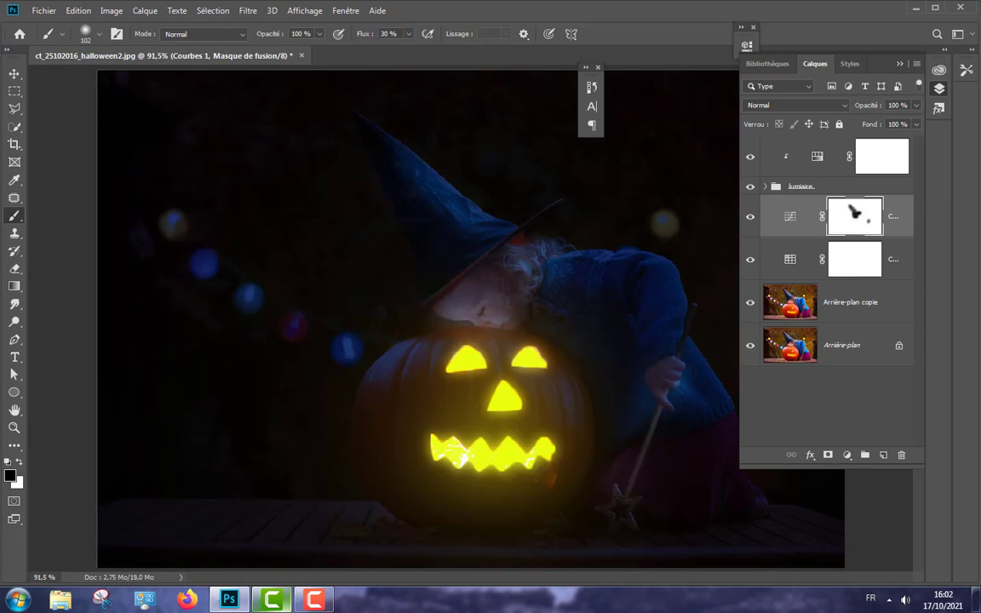
pyautogui.moveTo(620, 513)
pyautogui.mouseDown()
pyautogui.moveTo(630, 513)
pyautogui.moveTo(613, 521)
pyautogui.moveTo(626, 526)
pyautogui.moveTo(646, 432)
pyautogui.moveTo(695, 305)
pyautogui.moveTo(660, 368)
pyautogui.mouseUp()
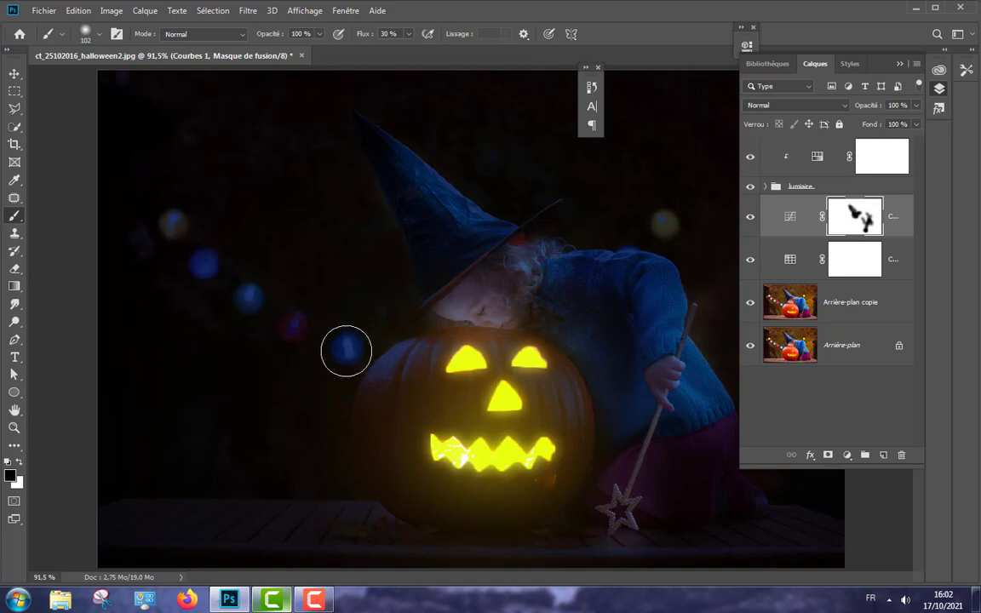
pyautogui.moveTo(299, 335); pyautogui.dragTo(178, 224)
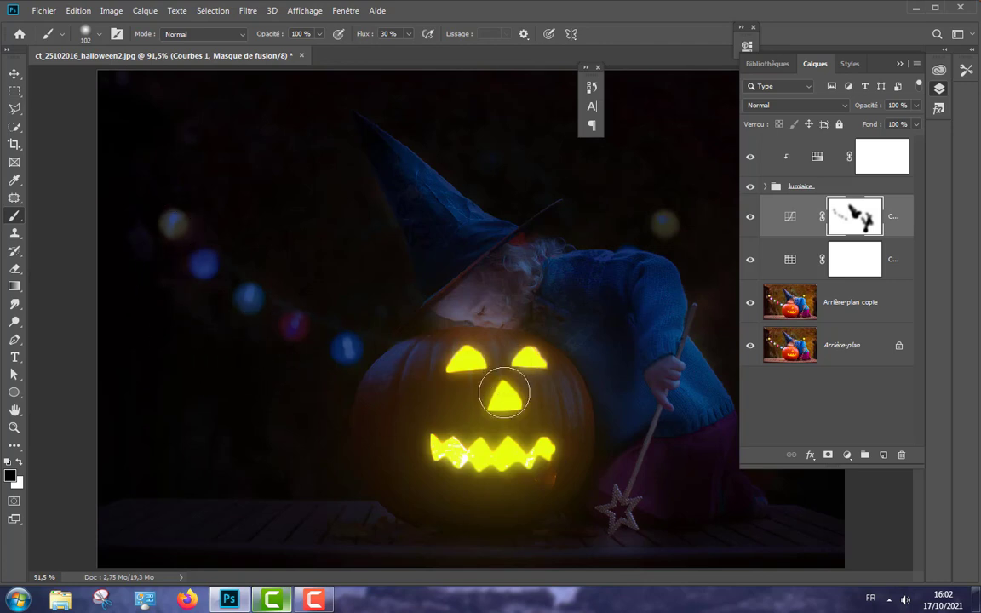
pyautogui.moveTo(399, 364)
pyautogui.mouseDown()
pyautogui.moveTo(496, 565)
pyautogui.moveTo(549, 564)
pyautogui.moveTo(595, 536)
pyautogui.moveTo(617, 503)
pyautogui.moveTo(619, 471)
pyautogui.mouseUp()
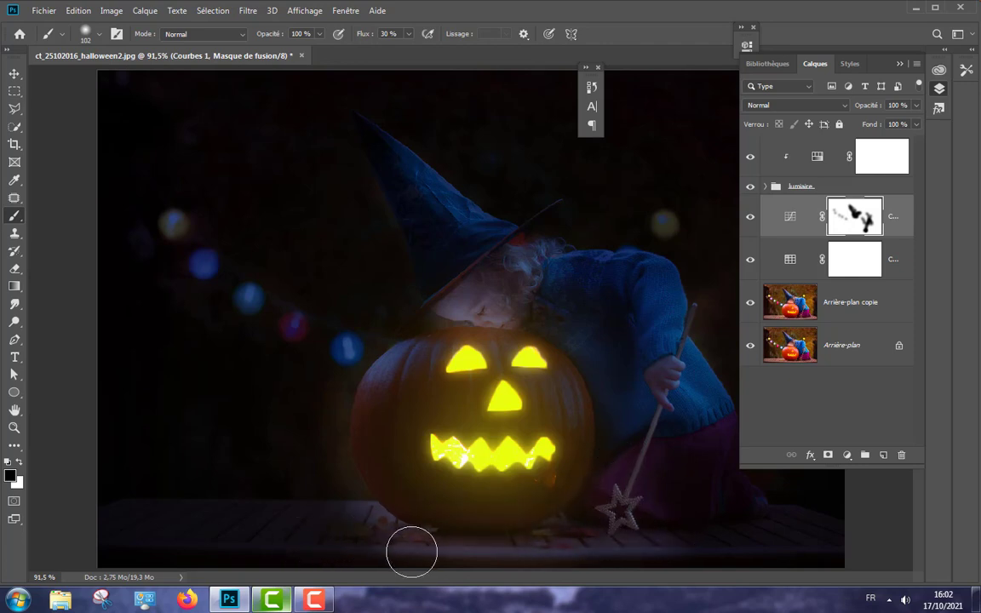
pyautogui.moveTo(330, 494)
pyautogui.mouseDown()
pyautogui.moveTo(273, 528)
pyautogui.moveTo(425, 556)
pyautogui.mouseUp()
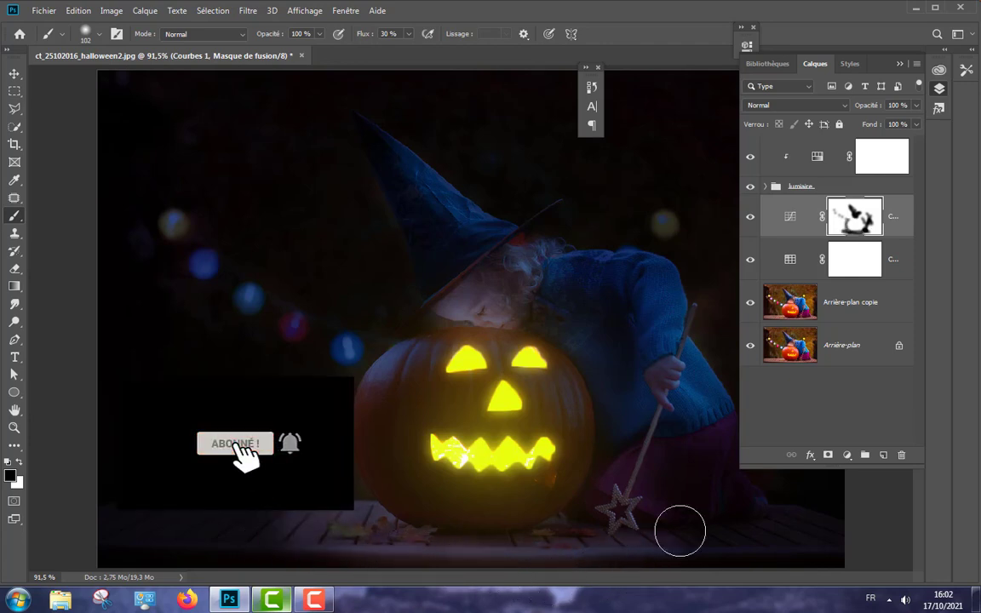
pyautogui.moveTo(876, 107); pyautogui.dragTo(846, 114)
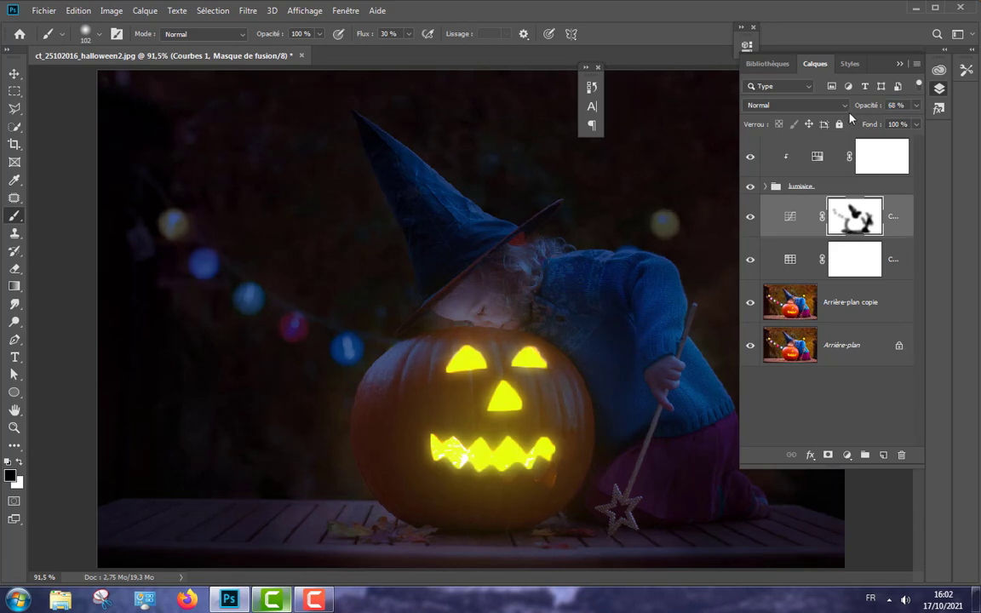
# Duplicate the Teinte/Saturation layer into lumiaire, below the other adjustments
pyautogui.click(811, 149)
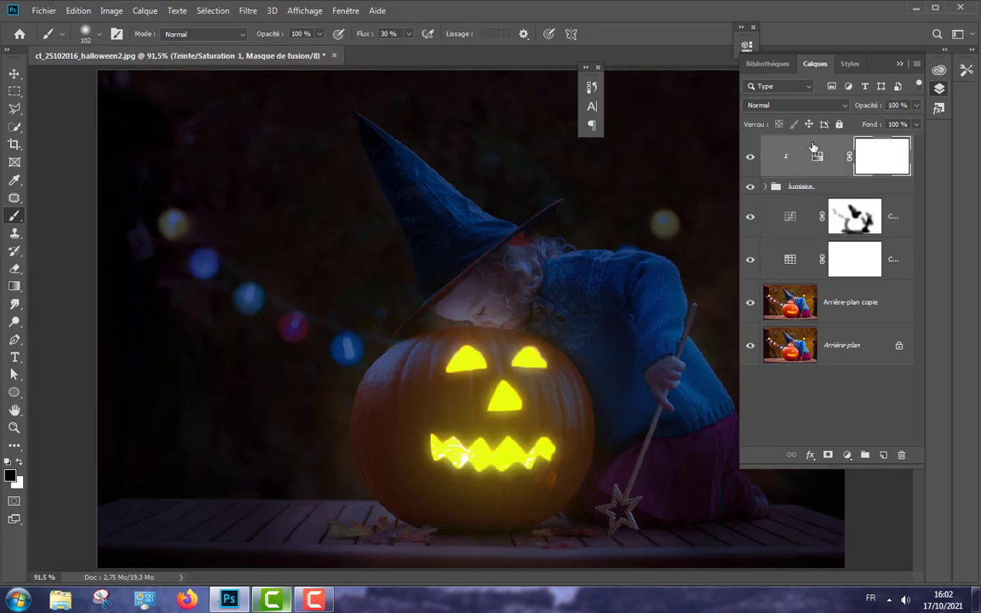
pyautogui.moveTo(805, 154)
pyautogui.mouseDown()
pyautogui.moveTo(864, 414)
pyautogui.moveTo(883, 456)
pyautogui.mouseUp()
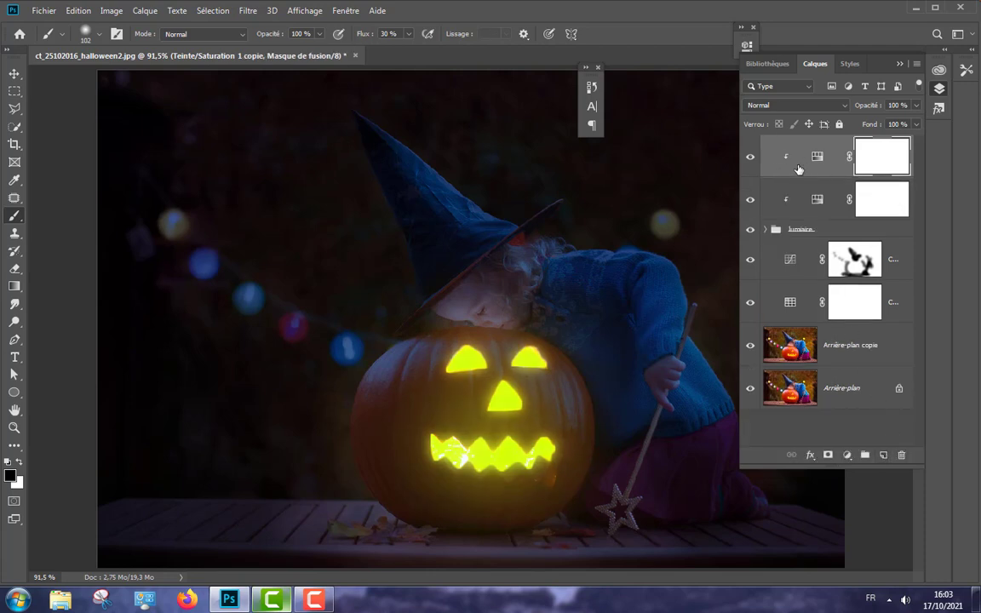
pyautogui.moveTo(801, 156); pyautogui.dragTo(788, 245)
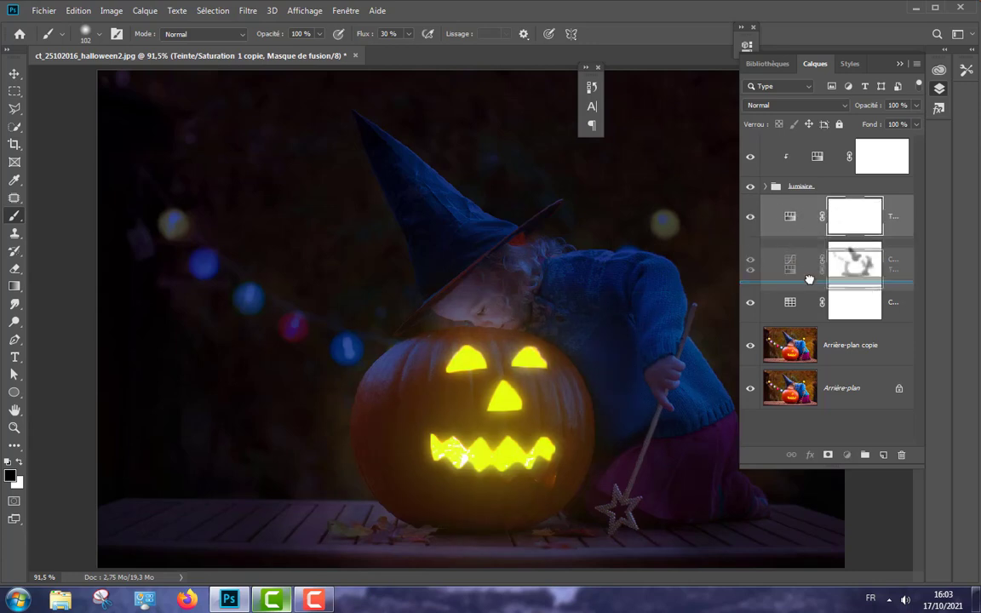
pyautogui.moveTo(805, 219)
pyautogui.mouseDown()
pyautogui.moveTo(804, 285)
pyautogui.moveTo(807, 204)
pyautogui.mouseUp()
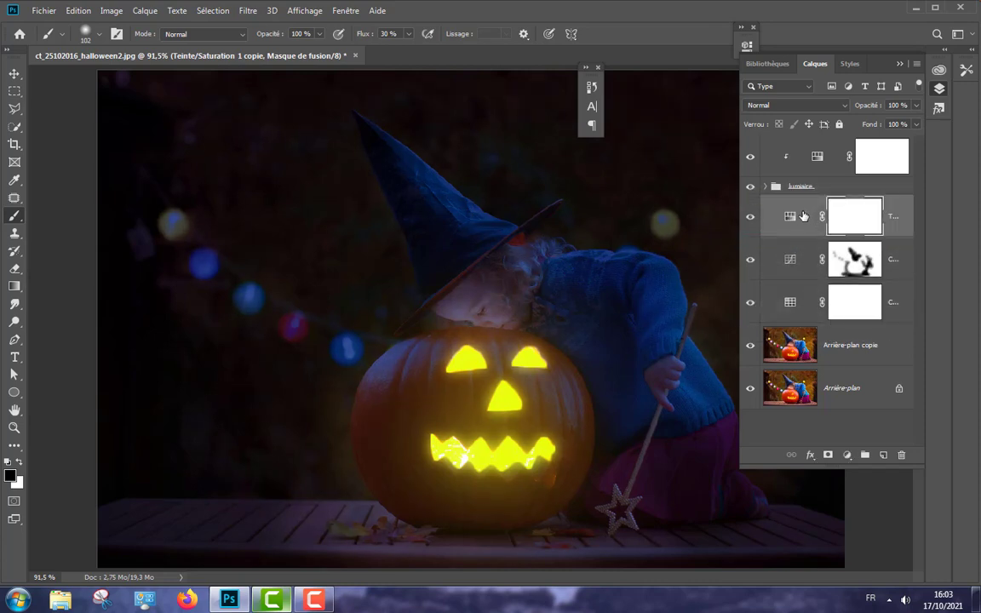
# Invert the copy's mask to black and paint white over the girl's hair, face, hat and lights
pyautogui.hotkey('ctrl', 'i')
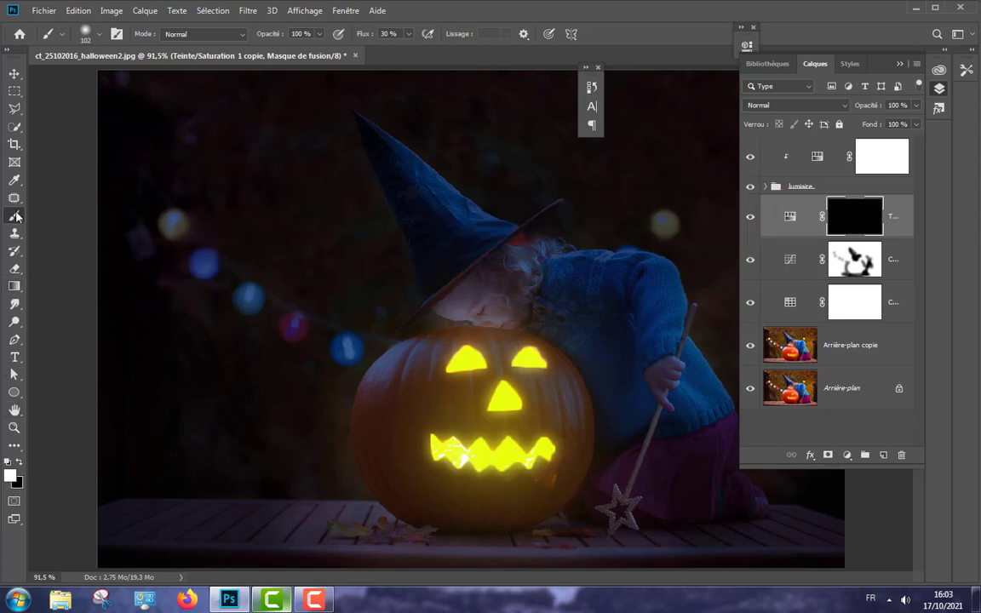
pyautogui.moveTo(488, 301)
pyautogui.mouseDown()
pyautogui.moveTo(664, 330)
pyautogui.moveTo(617, 523)
pyautogui.moveTo(676, 449)
pyautogui.mouseUp()
pyautogui.moveTo(693, 396)
pyautogui.mouseDown()
pyautogui.moveTo(445, 254)
pyautogui.moveTo(399, 184)
pyautogui.moveTo(433, 223)
pyautogui.moveTo(508, 232)
pyautogui.moveTo(546, 214)
pyautogui.moveTo(481, 267)
pyautogui.moveTo(487, 316)
pyautogui.mouseUp()
pyautogui.moveTo(357, 356)
pyautogui.mouseDown()
pyautogui.moveTo(298, 332)
pyautogui.moveTo(241, 291)
pyautogui.moveTo(179, 224)
pyautogui.mouseUp()
pyautogui.click(841, 269)
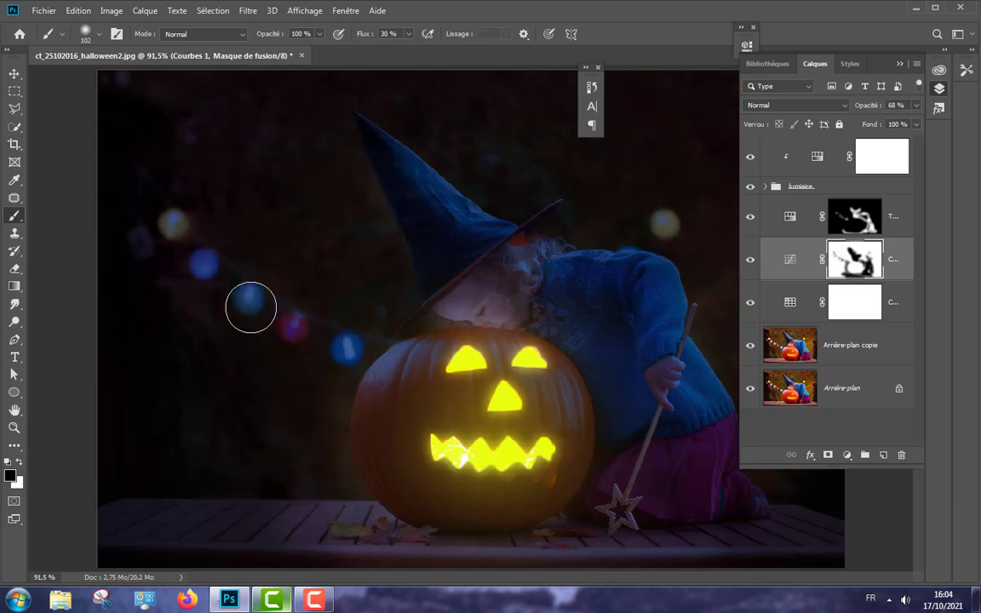
pyautogui.click(841, 230)
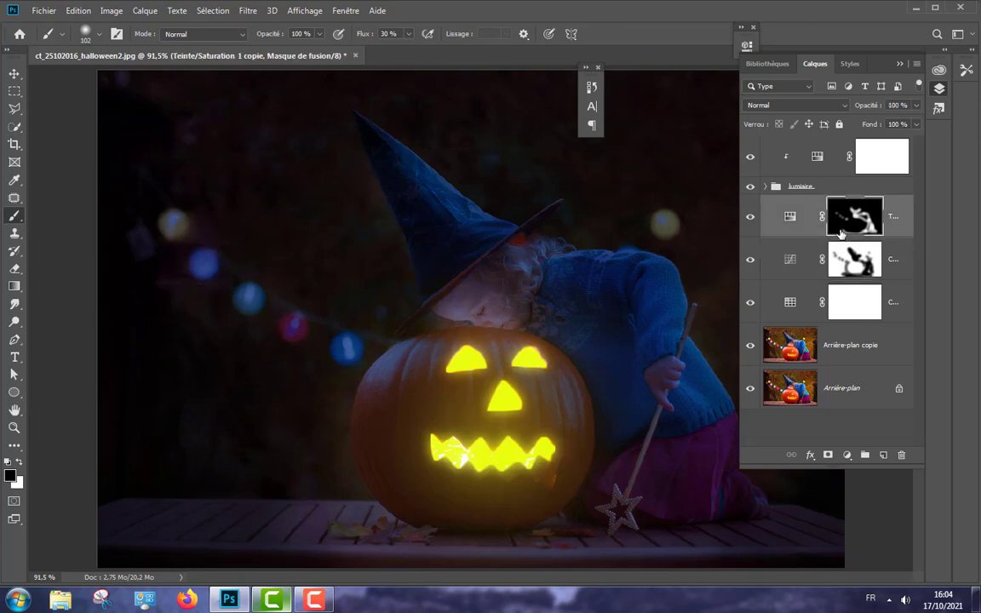
# Blend Teinte/Saturation 1 copie as Densité linéaire (Ajout) at 70%, painting more over the hat
pyautogui.click(818, 105)
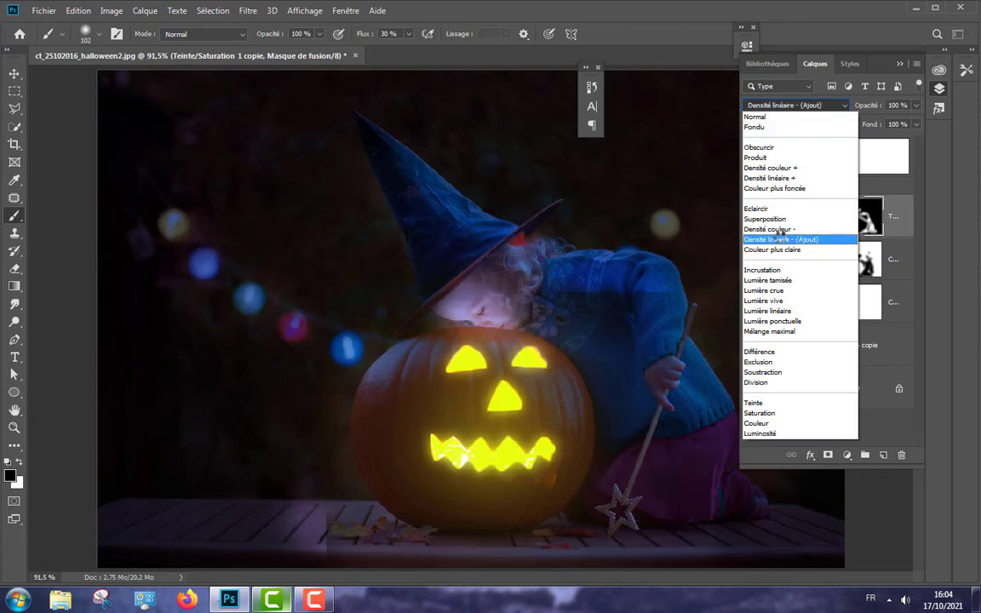
pyautogui.click(780, 240)
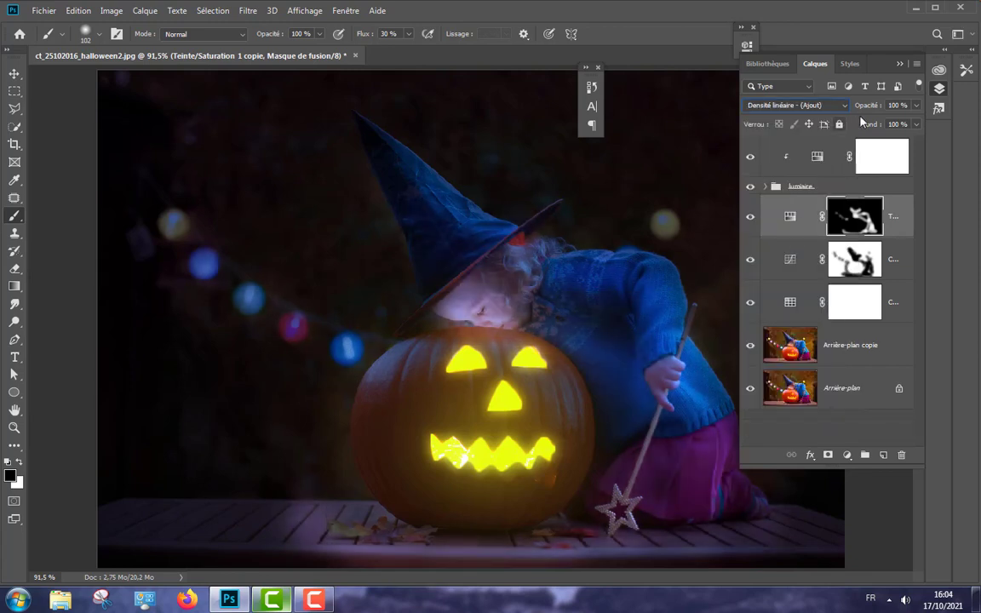
pyautogui.moveTo(860, 113); pyautogui.dragTo(857, 114)
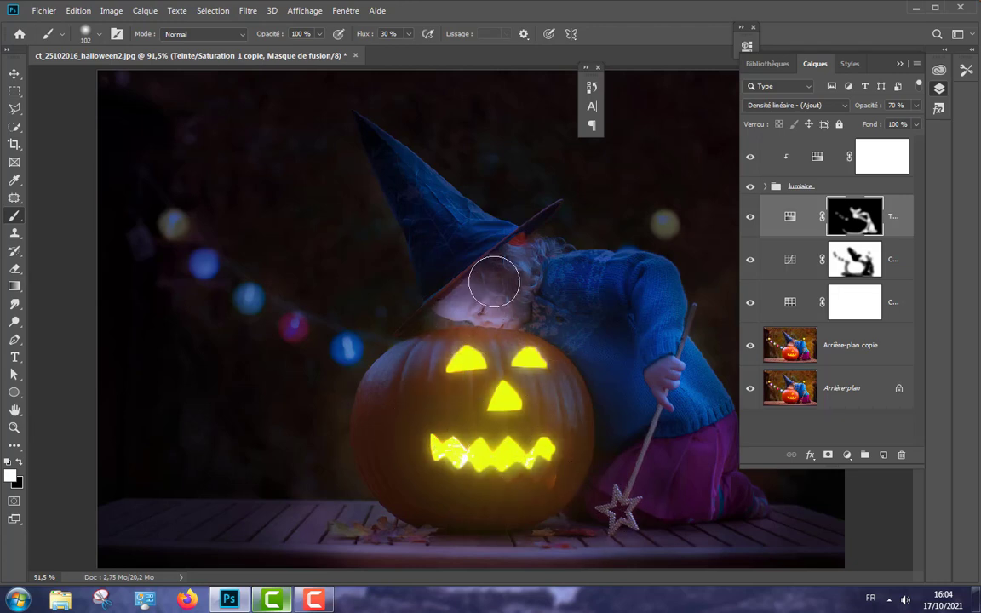
pyautogui.moveTo(382, 175)
pyautogui.mouseDown()
pyautogui.moveTo(451, 254)
pyautogui.moveTo(438, 166)
pyautogui.moveTo(423, 162)
pyautogui.moveTo(495, 225)
pyautogui.moveTo(390, 149)
pyautogui.moveTo(467, 227)
pyautogui.moveTo(482, 278)
pyautogui.moveTo(635, 273)
pyautogui.mouseUp()
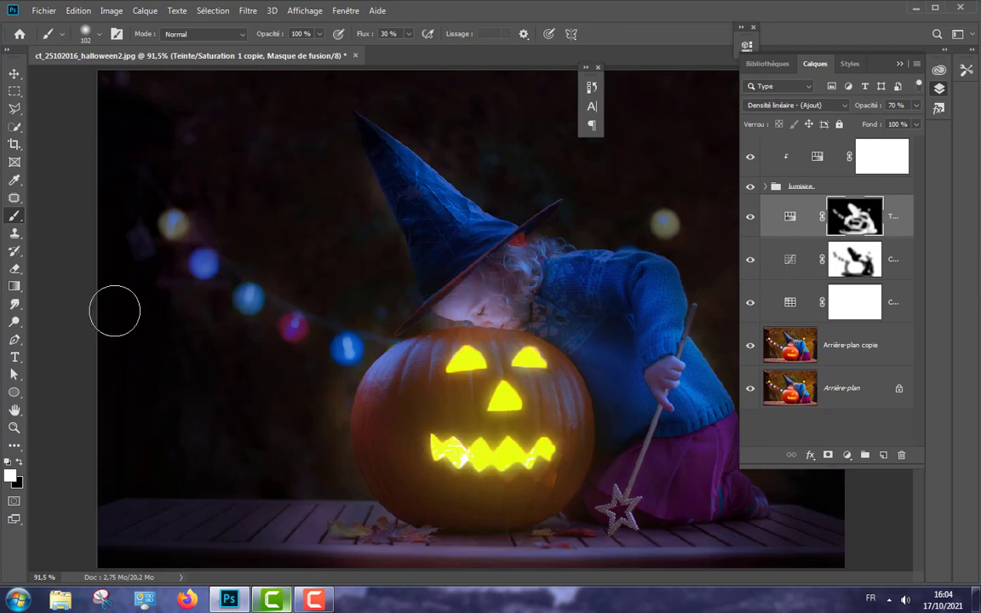
# Zoom in on the pumpkin's carved mouth and pick the Patch tool
pyautogui.click(13, 427)
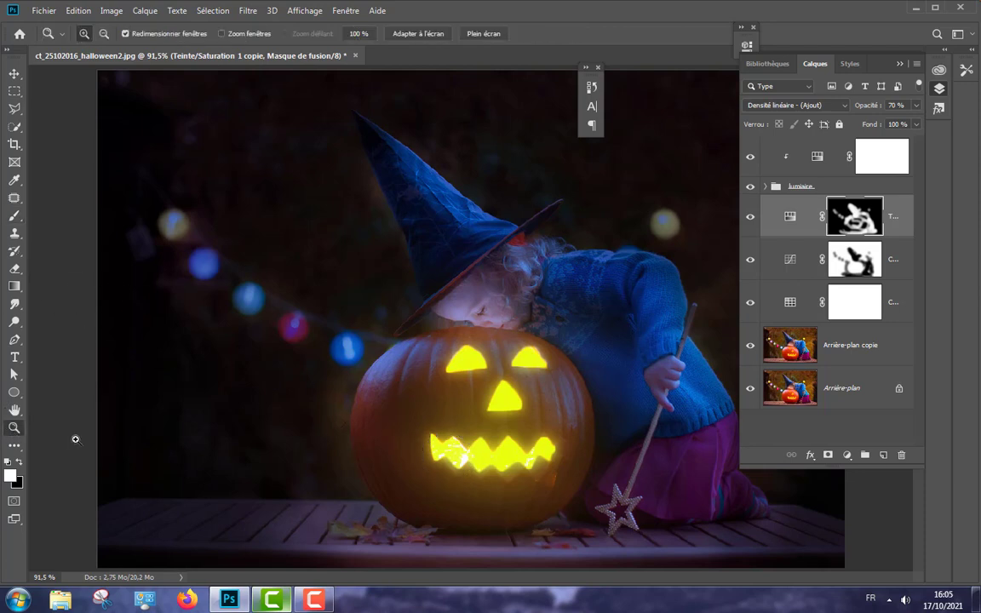
pyautogui.moveTo(396, 396); pyautogui.dragTo(582, 532)
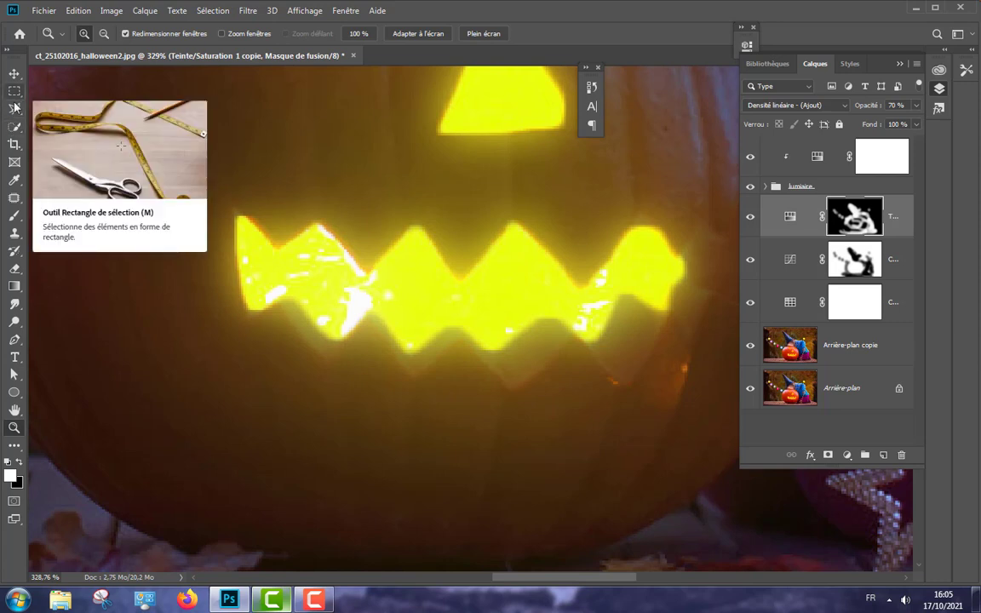
pyautogui.click(14, 109)
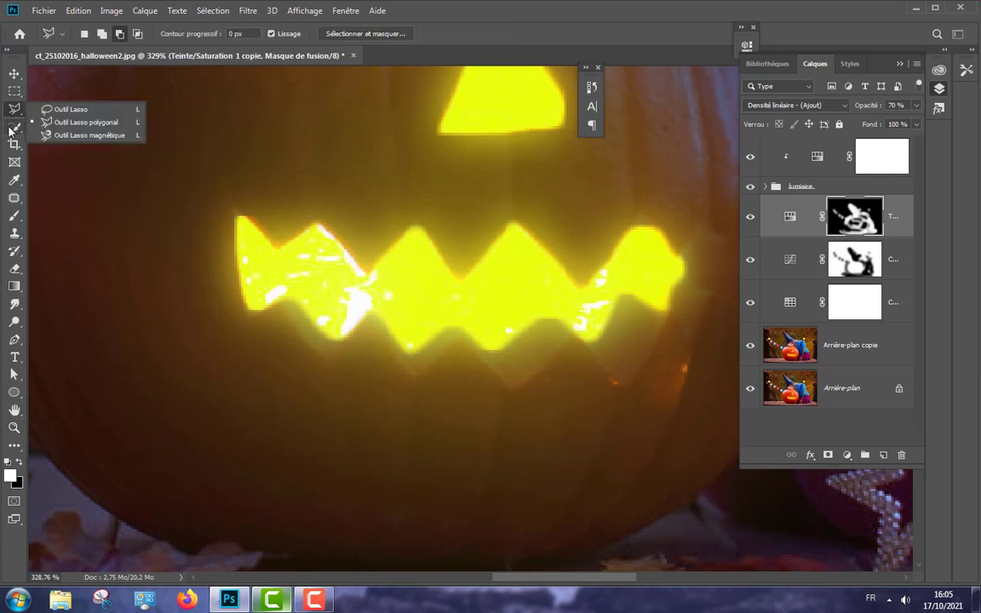
pyautogui.click(14, 146)
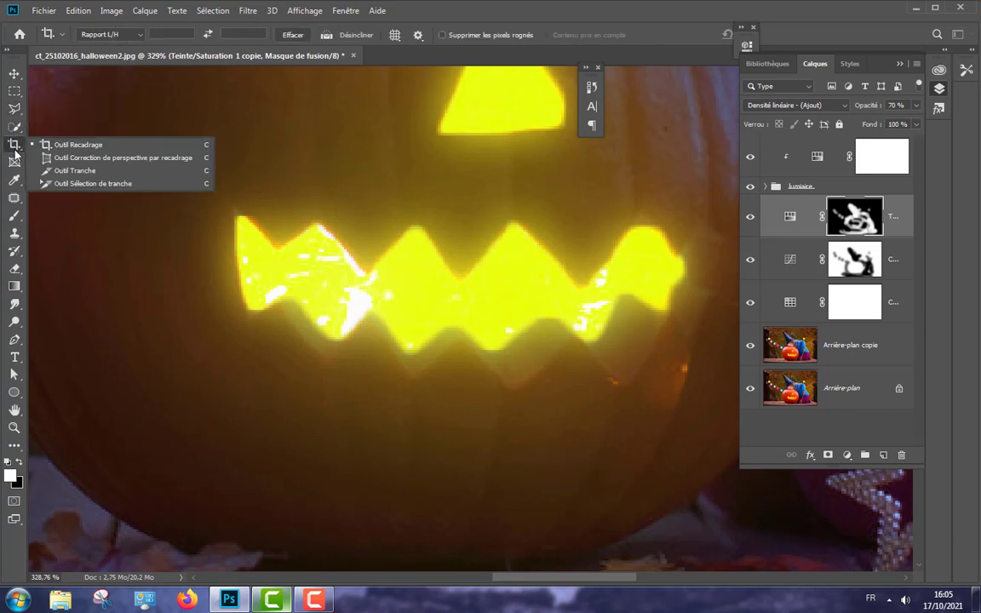
pyautogui.click(13, 196)
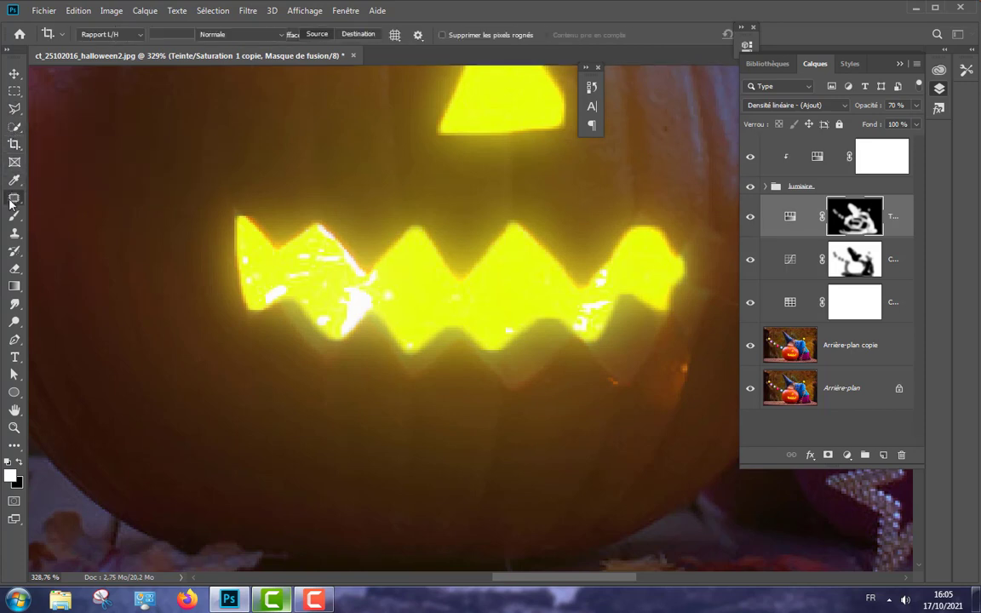
pyautogui.rightClick(14, 196)
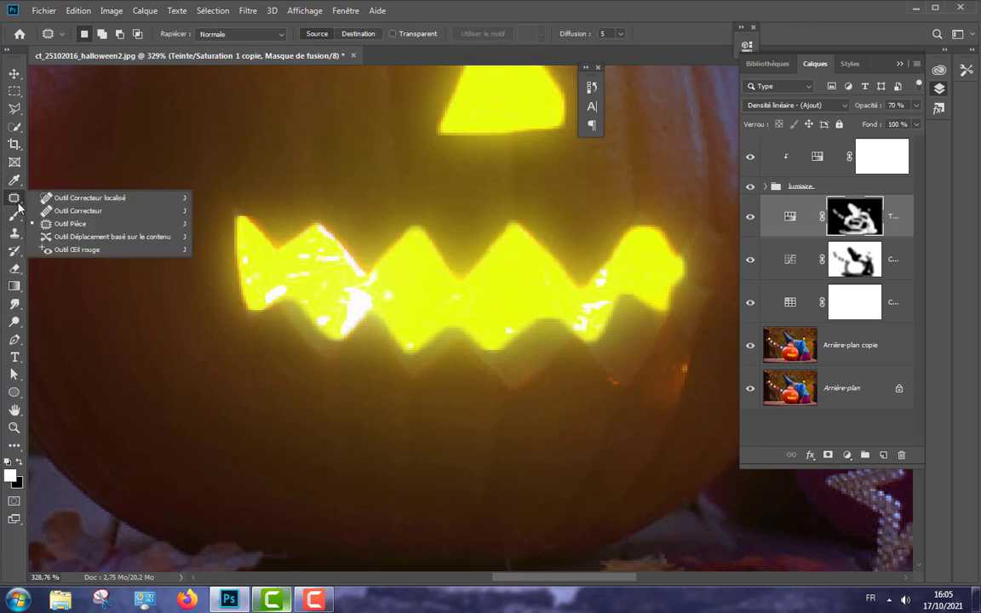
pyautogui.click(68, 225)
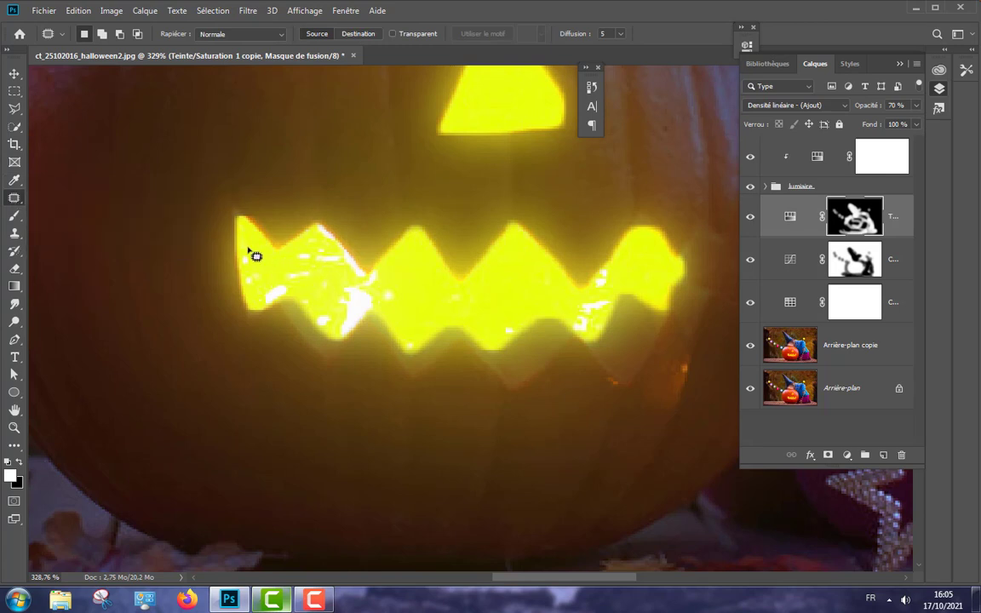
# Outline test glare spots on the teeth, then stamp all visible layers into Calque 1
pyautogui.moveTo(246, 249); pyautogui.dragTo(273, 264)
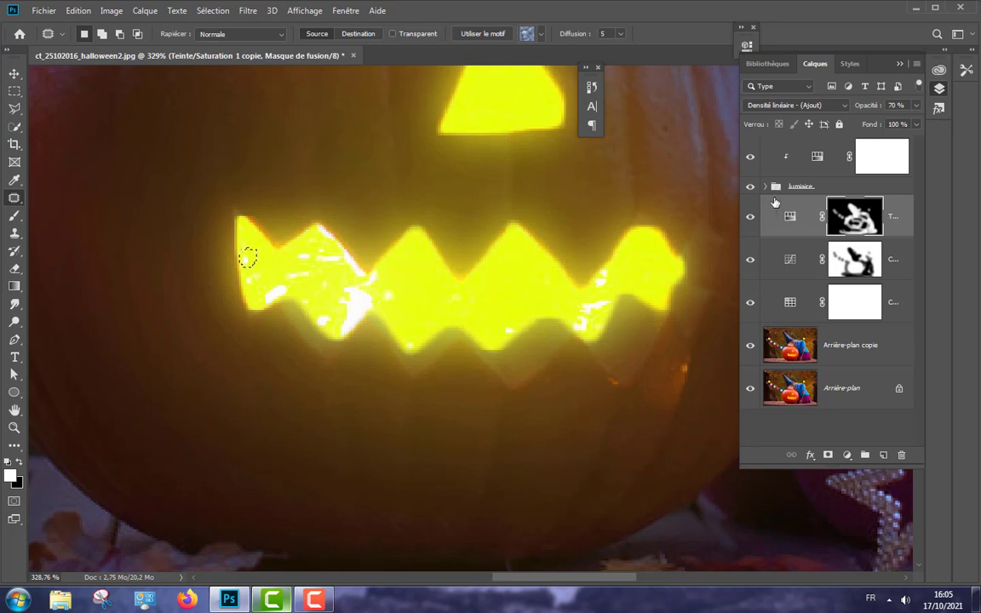
pyautogui.moveTo(273, 283); pyautogui.dragTo(462, 292)
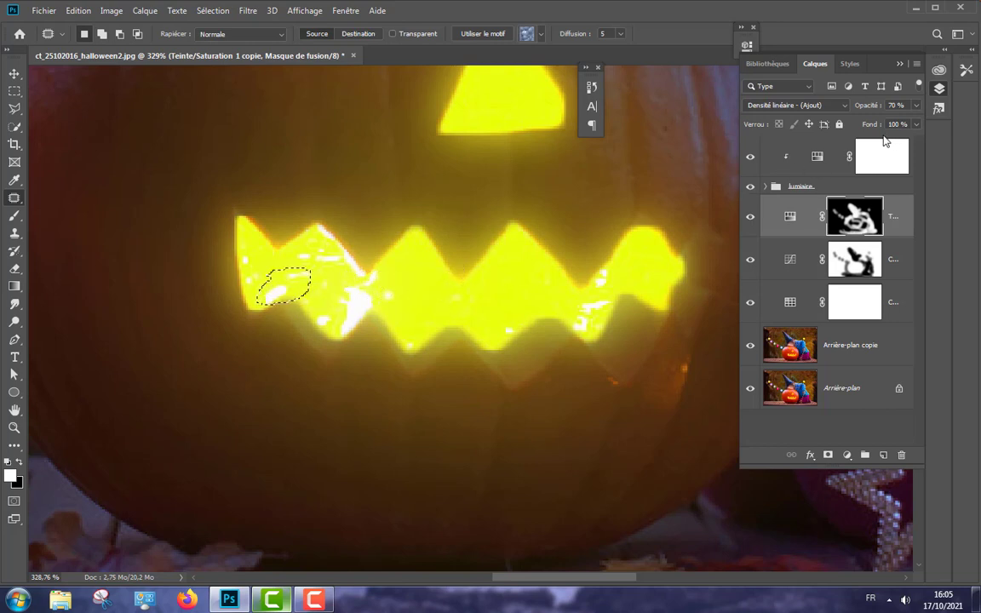
pyautogui.click(796, 156)
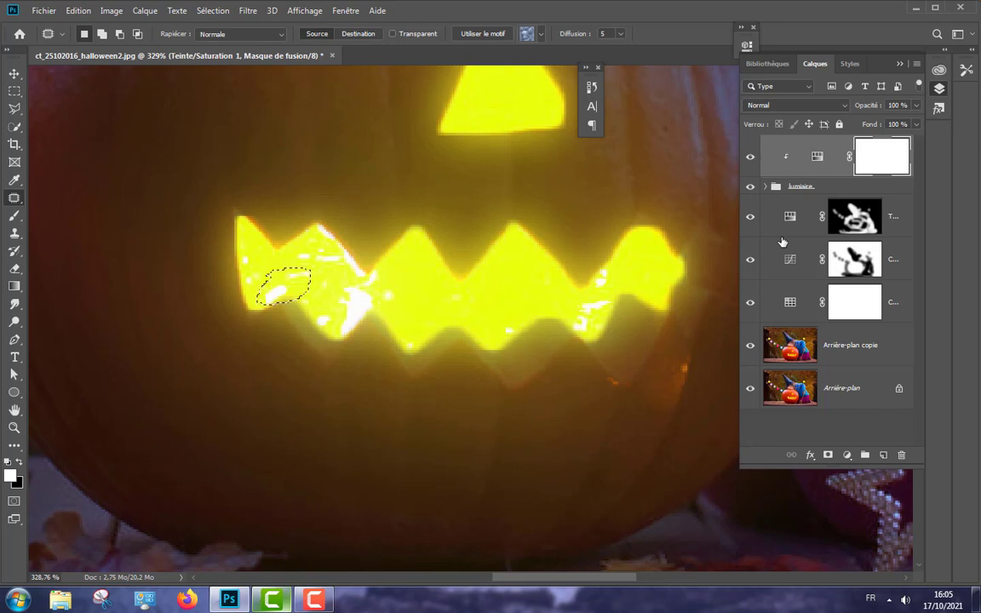
pyautogui.hotkey('ctrl', 'shift', 'alt', 'e')
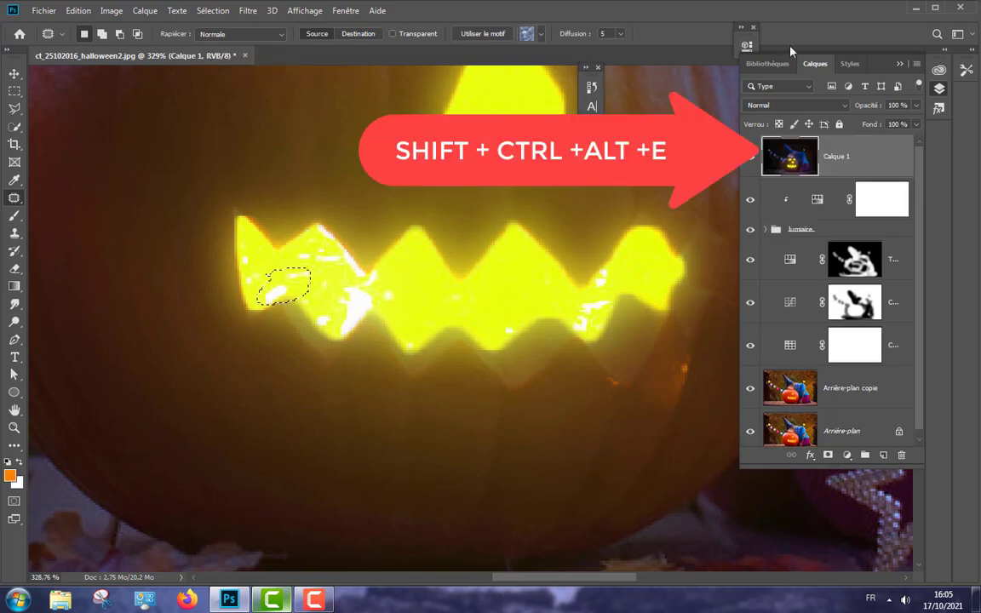
# Patch the glare spots on the upper-left and middle teeth with clean yellow
pyautogui.moveTo(299, 290)
pyautogui.mouseDown()
pyautogui.moveTo(442, 284)
pyautogui.moveTo(443, 309)
pyautogui.mouseUp()
pyautogui.hotkey('ctrl', 'd')
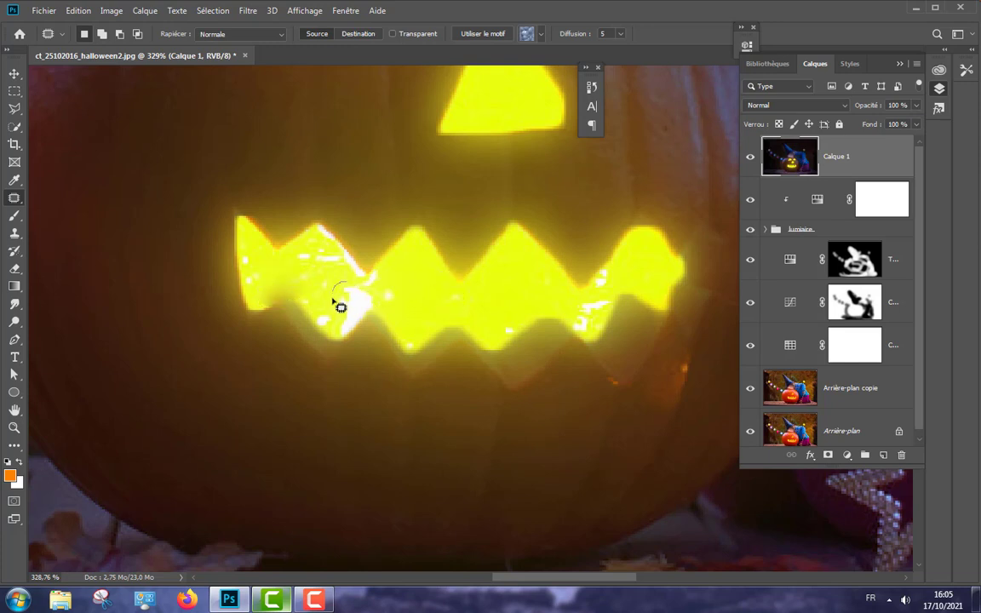
pyautogui.moveTo(343, 284)
pyautogui.mouseDown()
pyautogui.moveTo(339, 331)
pyautogui.moveTo(349, 285)
pyautogui.moveTo(424, 271)
pyautogui.moveTo(428, 296)
pyautogui.mouseUp()
pyautogui.hotkey('ctrl', 'd')
pyautogui.hotkey('ctrl', 'd')
pyautogui.moveTo(313, 248); pyautogui.dragTo(441, 308)
pyautogui.hotkey('ctrl', 'd')
pyautogui.moveTo(329, 337)
pyautogui.mouseDown()
pyautogui.moveTo(330, 322)
pyautogui.moveTo(375, 278)
pyautogui.mouseUp()
pyautogui.moveTo(317, 225); pyautogui.dragTo(355, 279)
pyautogui.moveTo(363, 267)
pyautogui.mouseDown()
pyautogui.moveTo(318, 226)
pyautogui.moveTo(289, 288)
pyautogui.moveTo(317, 289)
pyautogui.mouseUp()
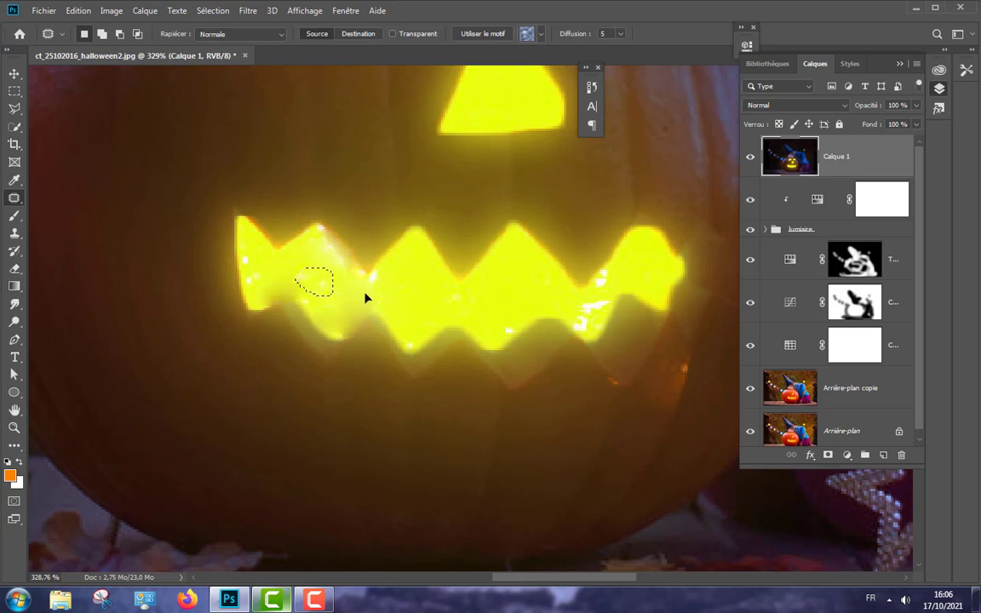
pyautogui.moveTo(417, 294); pyautogui.dragTo(418, 293)
# Patch further glare spots along the lower, right and left ends of the mouth
pyautogui.moveTo(315, 225); pyautogui.dragTo(336, 273)
pyautogui.moveTo(329, 234)
pyautogui.mouseDown()
pyautogui.moveTo(332, 259)
pyautogui.moveTo(428, 300)
pyautogui.moveTo(422, 294)
pyautogui.moveTo(385, 274)
pyautogui.moveTo(377, 281)
pyautogui.moveTo(434, 324)
pyautogui.moveTo(461, 320)
pyautogui.mouseUp()
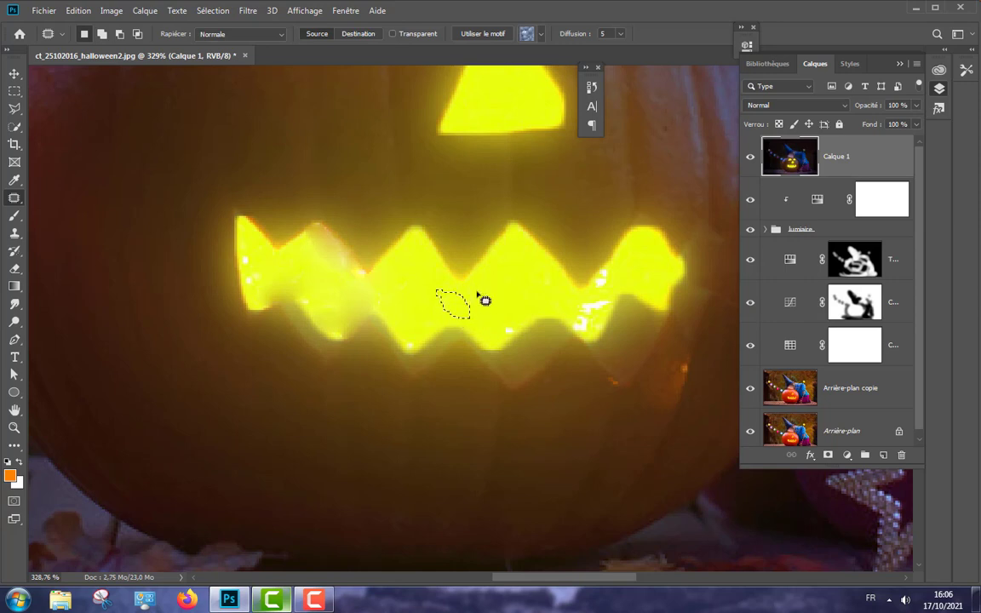
pyautogui.click(505, 329)
pyautogui.moveTo(498, 325)
pyautogui.mouseDown()
pyautogui.moveTo(493, 343)
pyautogui.moveTo(509, 335)
pyautogui.moveTo(516, 295)
pyautogui.mouseUp()
pyautogui.moveTo(588, 300)
pyautogui.mouseDown()
pyautogui.moveTo(570, 319)
pyautogui.moveTo(647, 268)
pyautogui.moveTo(603, 302)
pyautogui.moveTo(609, 276)
pyautogui.moveTo(401, 348)
pyautogui.mouseUp()
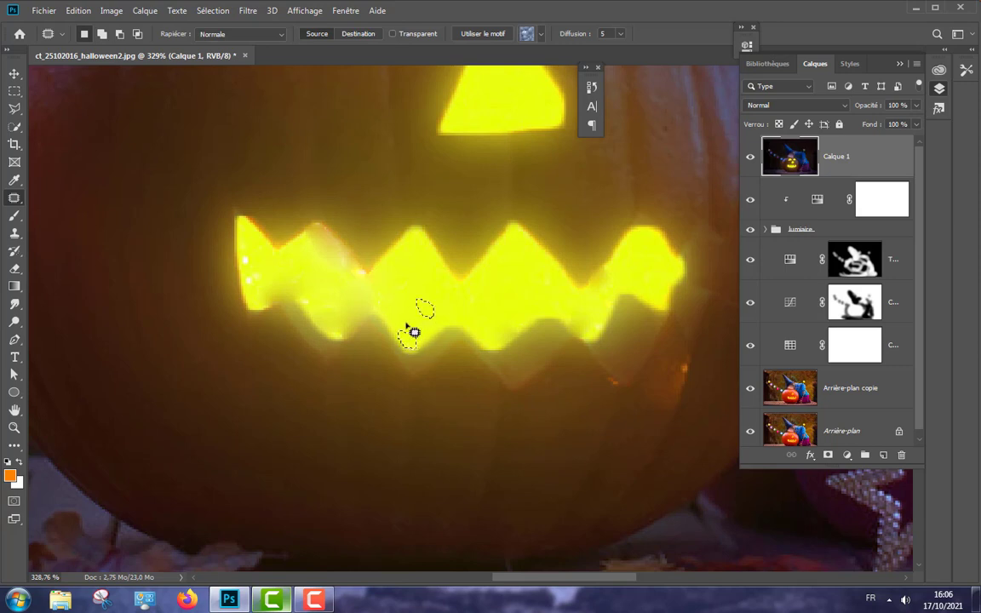
pyautogui.moveTo(347, 270)
pyautogui.mouseDown()
pyautogui.moveTo(372, 286)
pyautogui.moveTo(356, 281)
pyautogui.mouseUp()
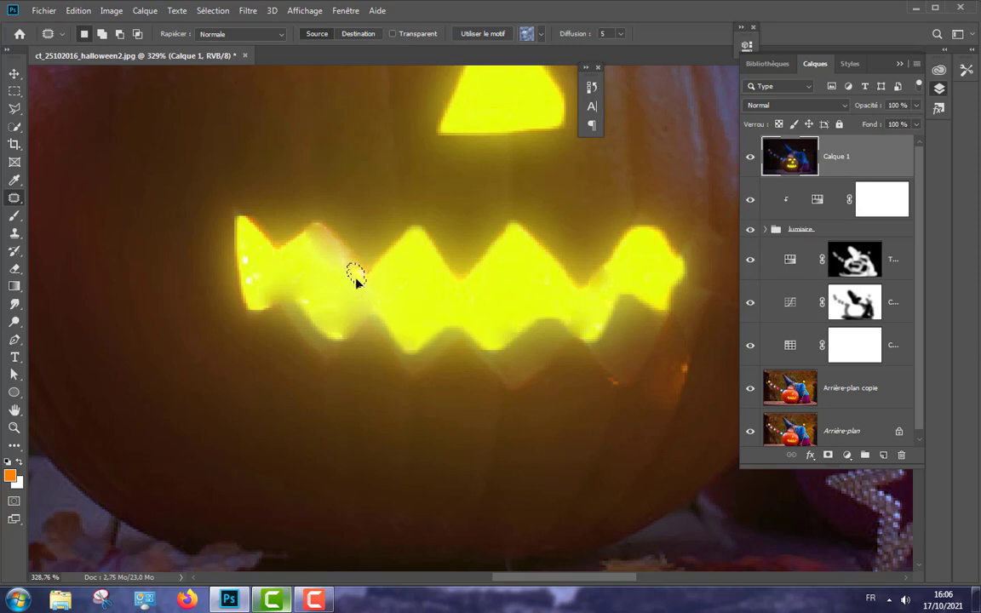
pyautogui.click(310, 315)
pyautogui.moveTo(328, 245)
pyautogui.mouseDown()
pyautogui.moveTo(344, 248)
pyautogui.moveTo(318, 240)
pyautogui.mouseUp()
pyautogui.moveTo(246, 253); pyautogui.dragTo(254, 258)
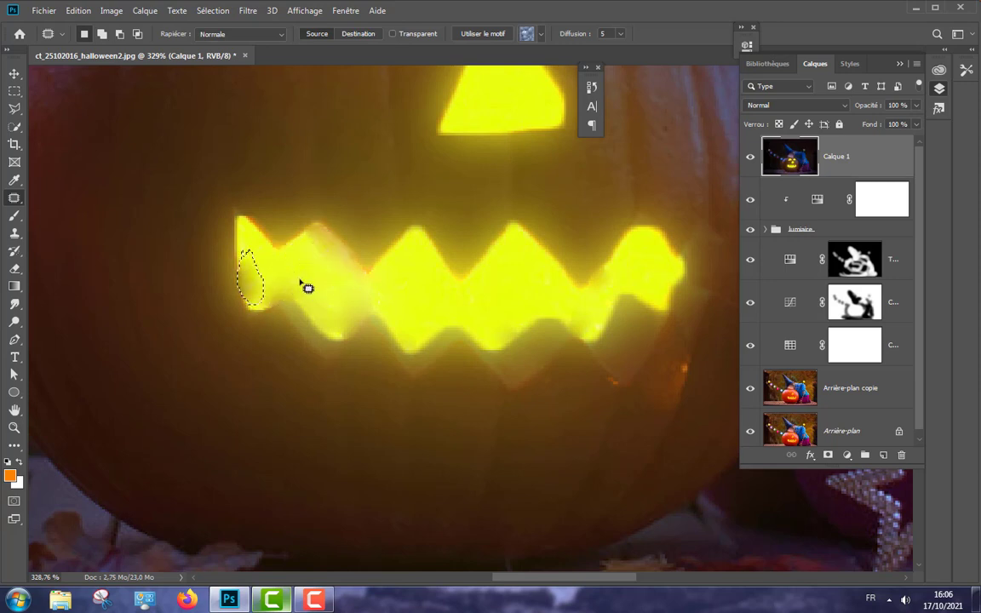
# Deselect the remaining patch selection and fit the whole image to the screen
pyautogui.click(212, 10)
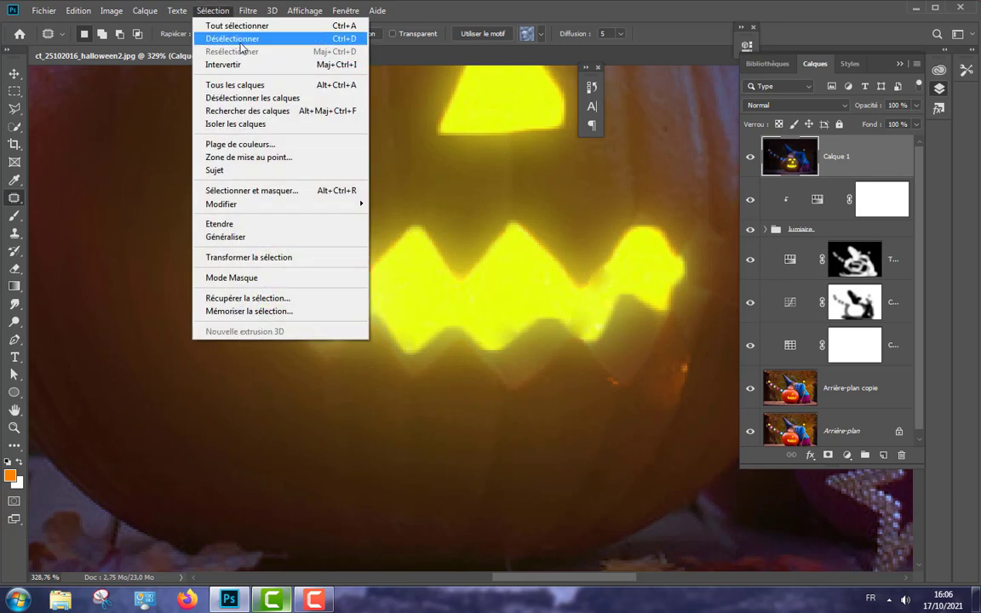
pyautogui.click(242, 43)
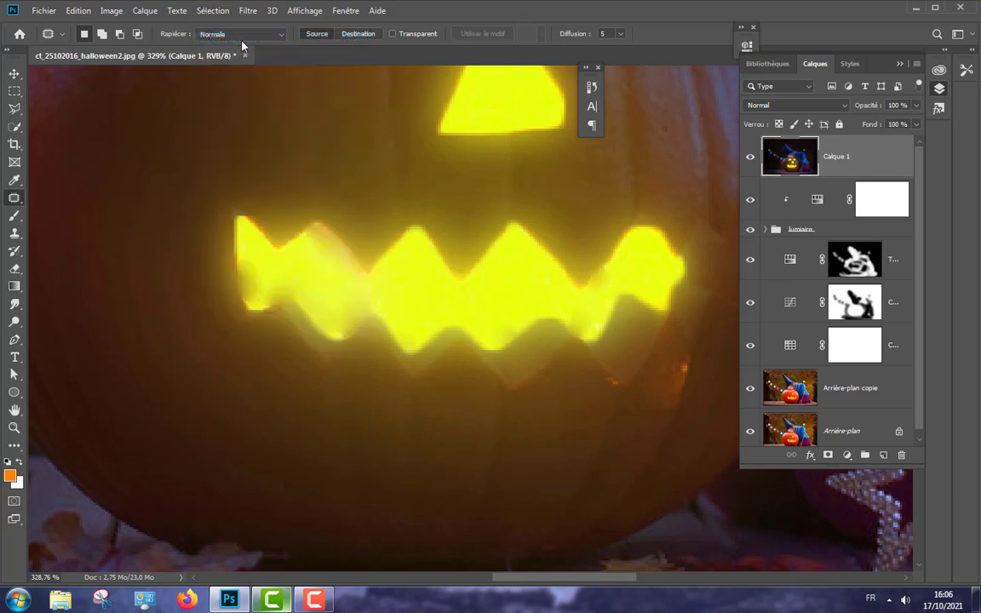
pyautogui.click(13, 428)
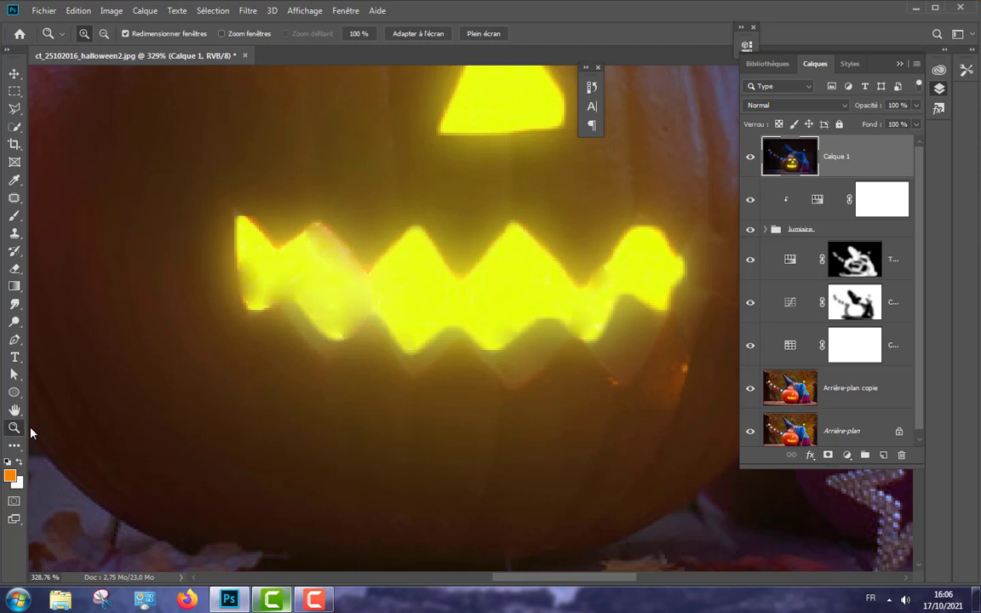
pyautogui.rightClick(368, 258)
pyautogui.click(422, 264)
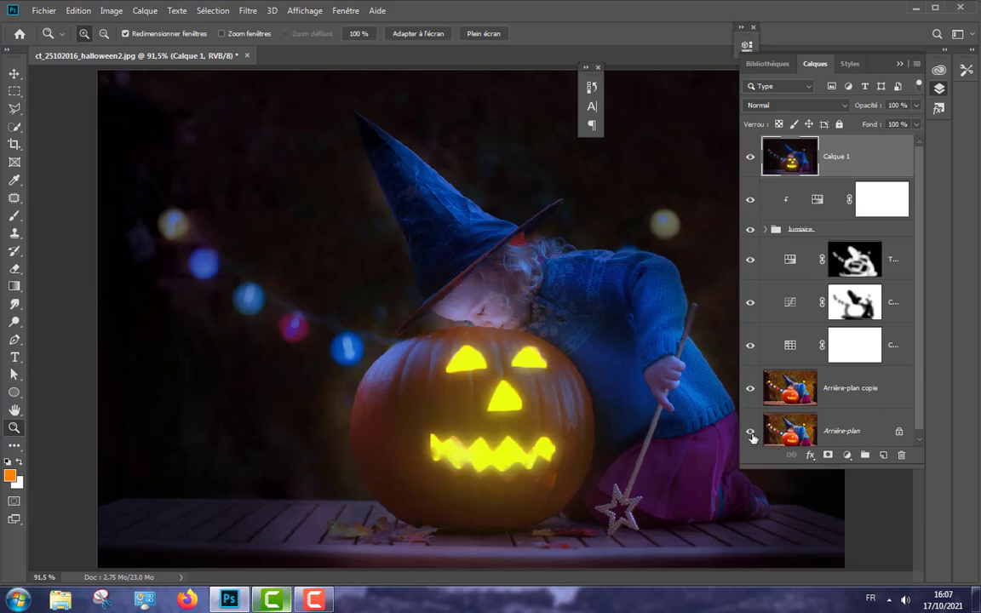
# Toggle between the original Arrière-plan photo and the edited night scene to compare
pyautogui.keyDown('alt'); pyautogui.click(750, 433); pyautogui.keyUp('alt')
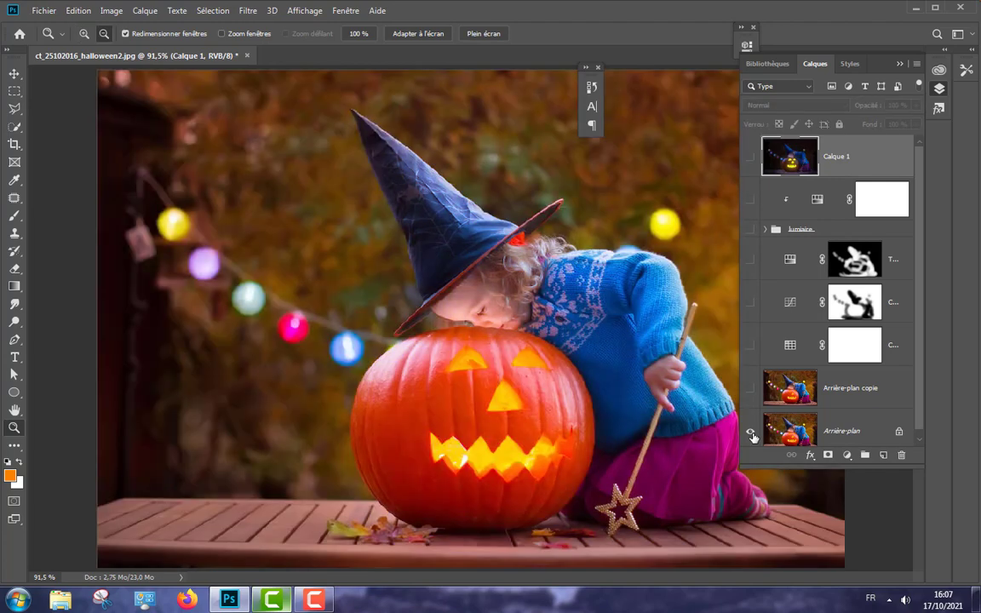
pyautogui.keyDown('alt'); pyautogui.click(750, 432); pyautogui.keyUp('alt')
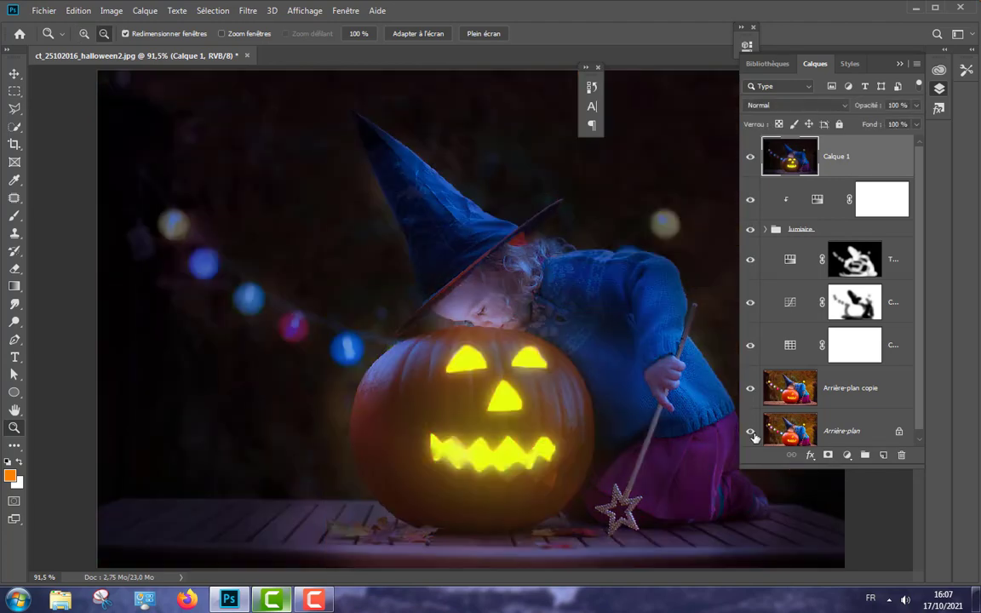
pyautogui.keyDown('alt'); pyautogui.click(750, 432); pyautogui.keyUp('alt')
pyautogui.keyDown('alt'); pyautogui.click(750, 432); pyautogui.keyUp('alt')
pyautogui.keyDown('alt'); pyautogui.click(750, 433); pyautogui.keyUp('alt')
pyautogui.keyDown('alt'); pyautogui.click(751, 433); pyautogui.keyUp('alt')
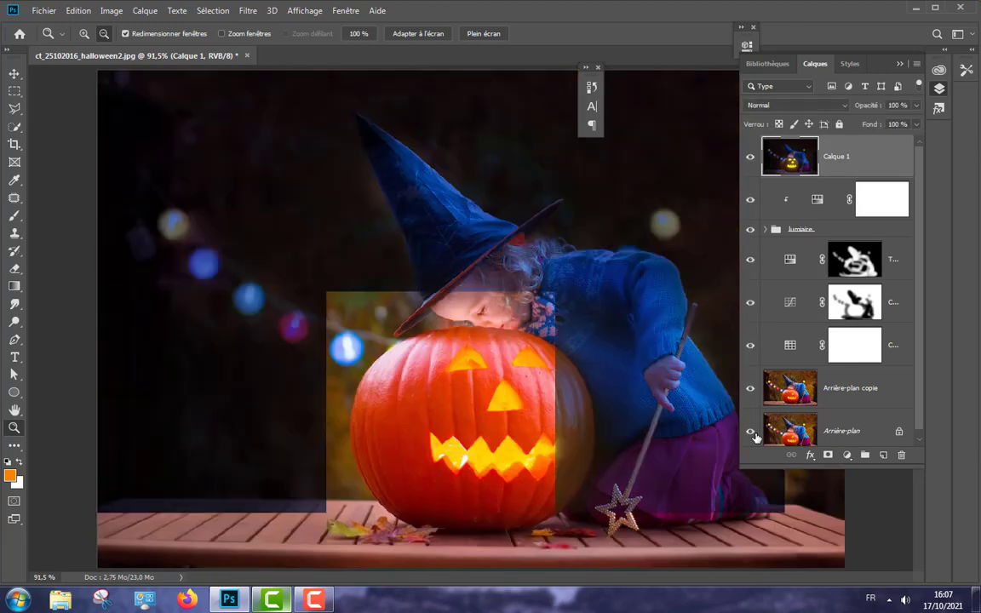